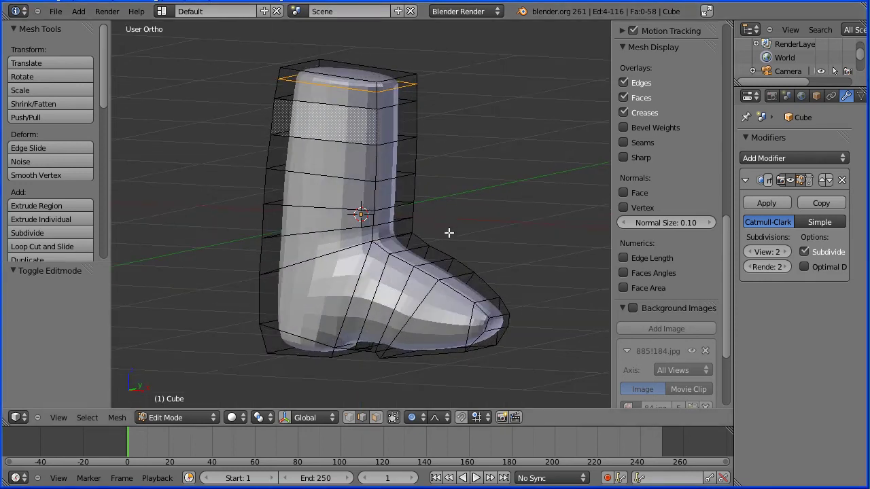
Step: Open the recent file lowBody5.blend with the red and cyan legs model
middle_drag(384, 374, 385, 333)
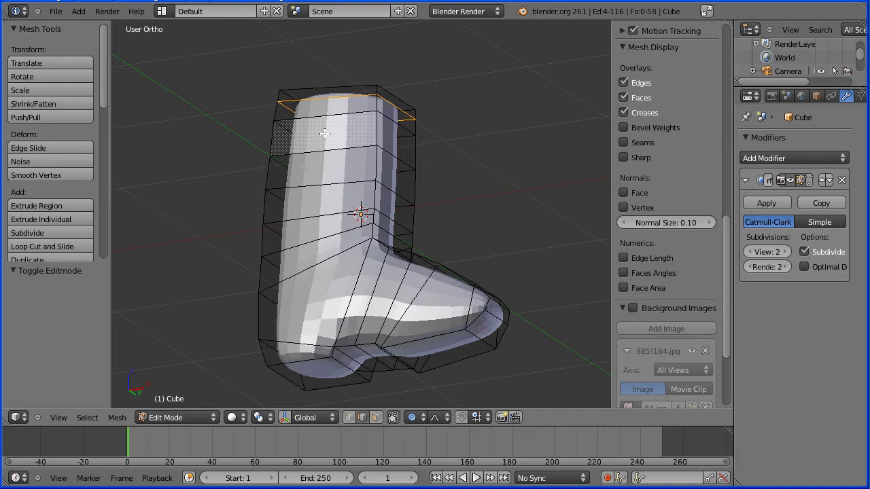
click(59, 12)
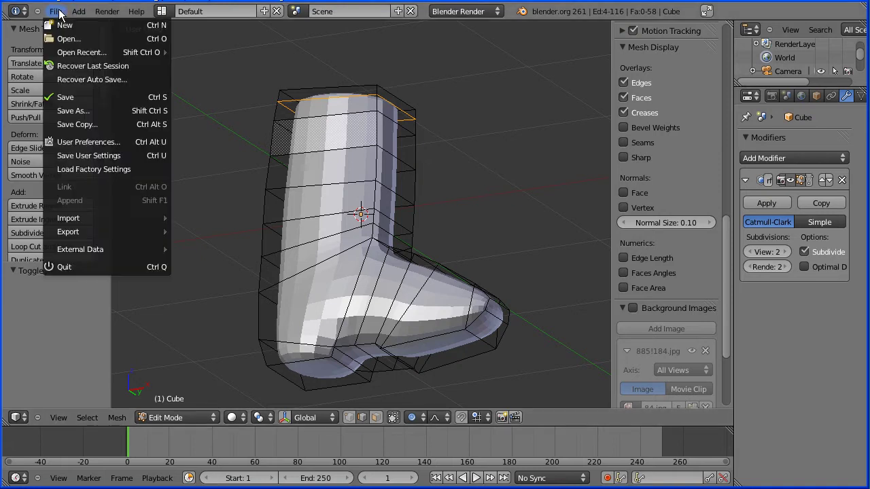
mouse_move(76, 52)
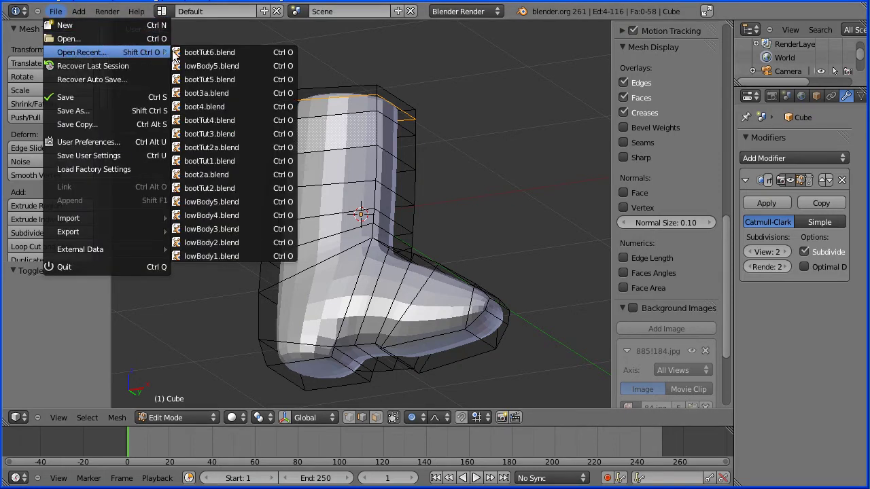
click(193, 66)
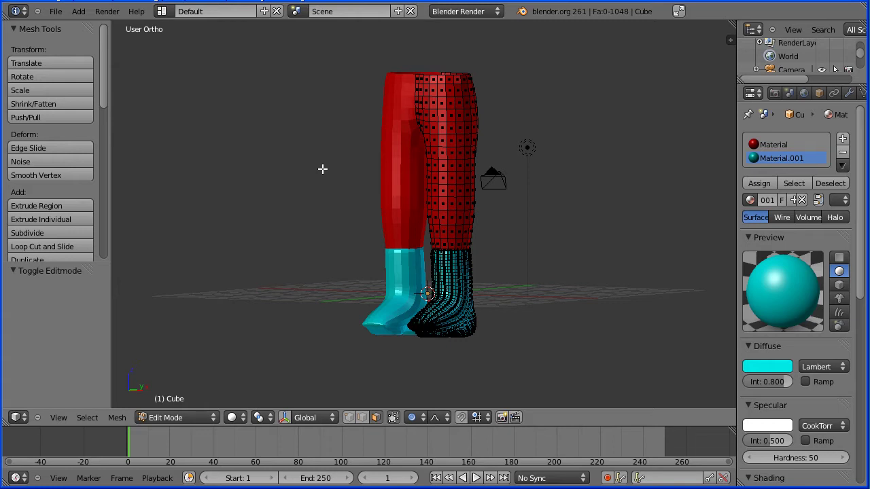
click(55, 11)
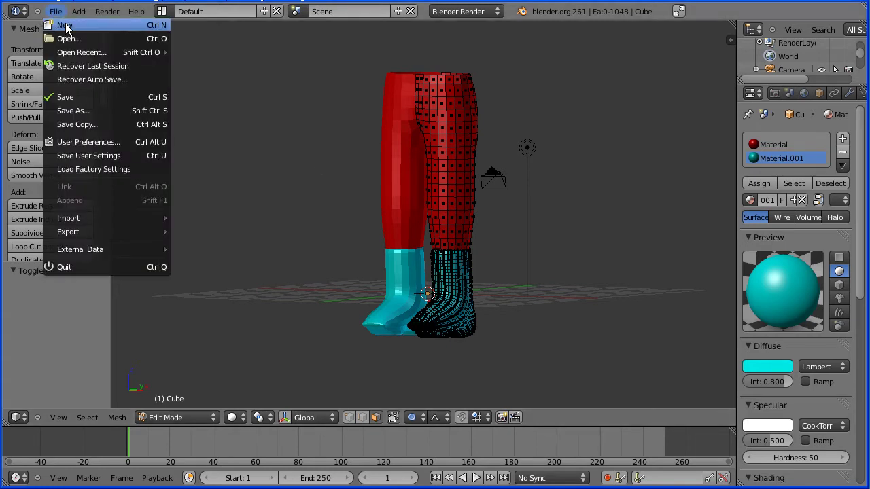
Step: Start a new default scene and enable Background Images in the viewport side panel
click(65, 25)
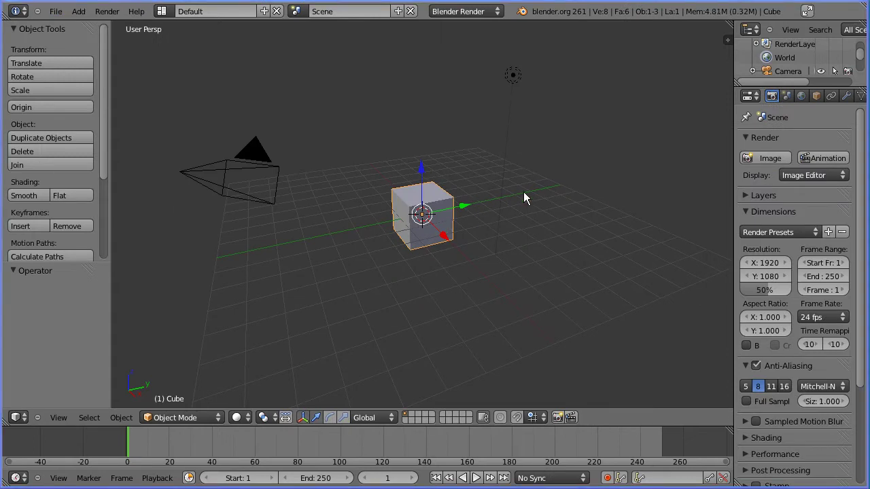
click(728, 40)
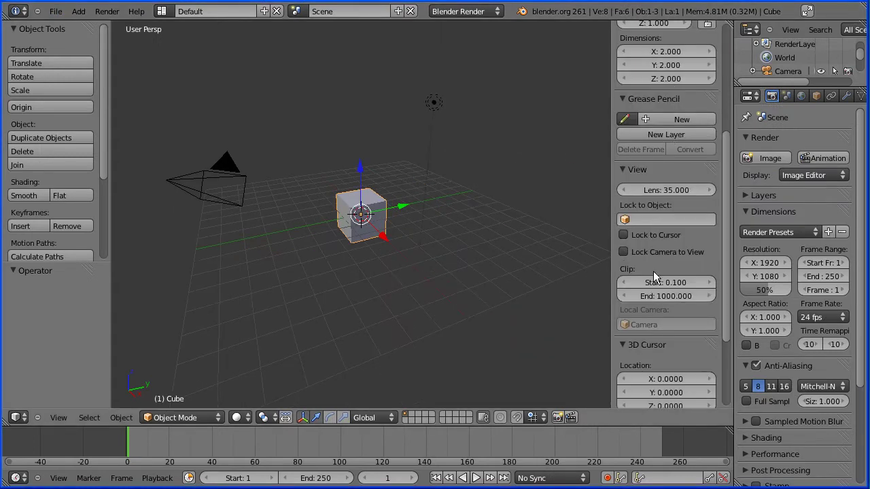
drag(725, 228, 736, 349)
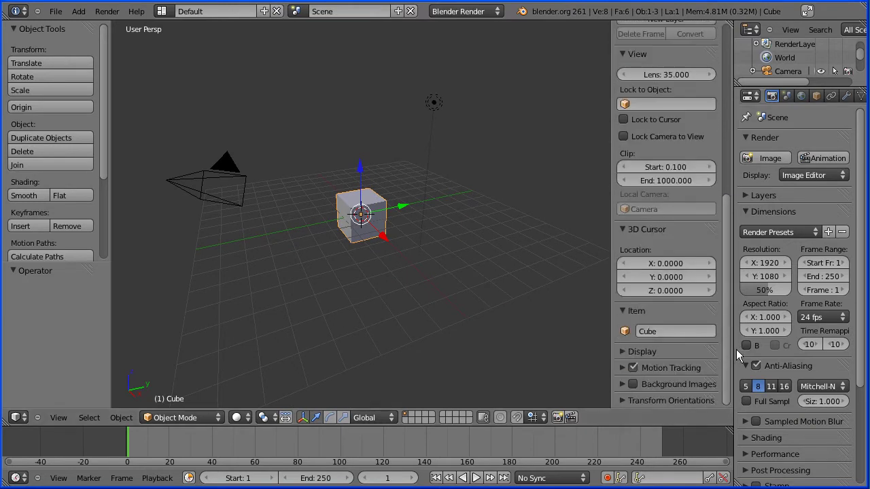
click(623, 384)
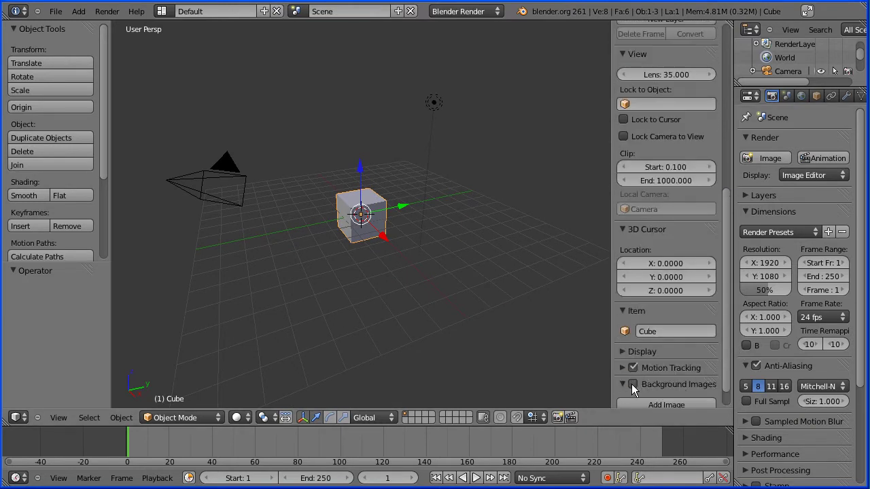
click(633, 384)
drag(727, 371, 726, 393)
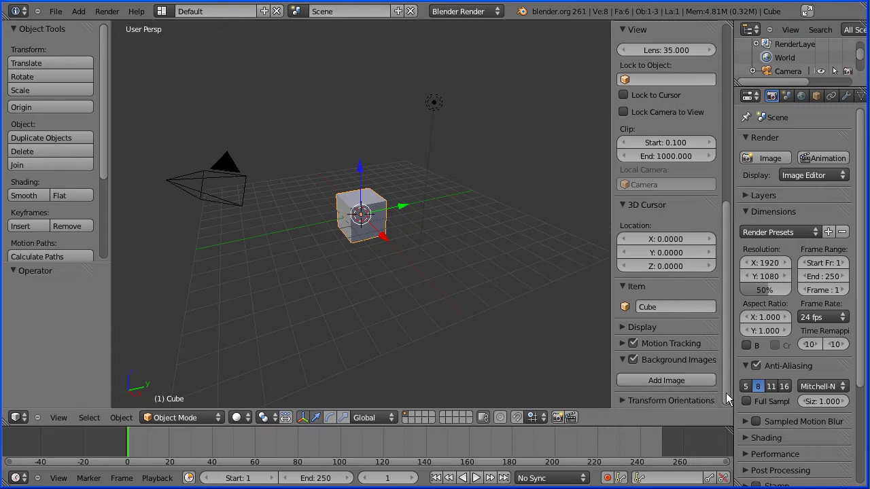
Step: Add a background image slot and pick the boot photo p-N31885!184.jpg from the 3d folder
click(688, 382)
drag(722, 361, 726, 412)
click(681, 378)
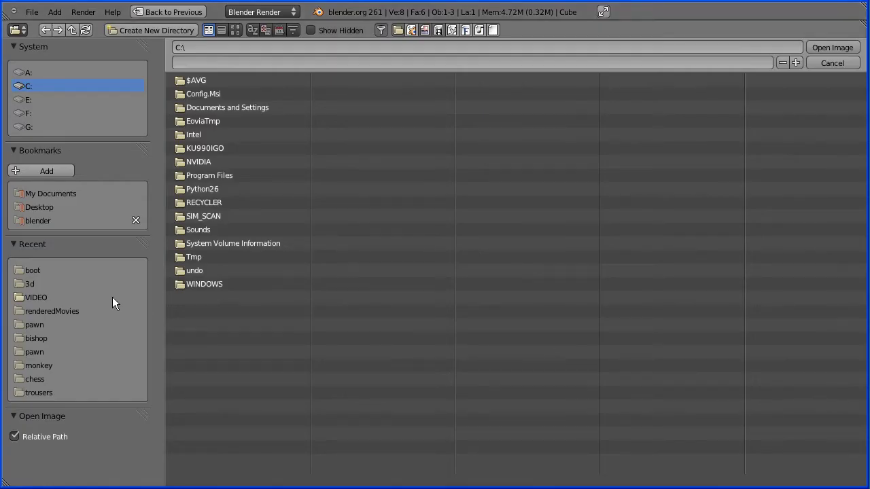
click(27, 285)
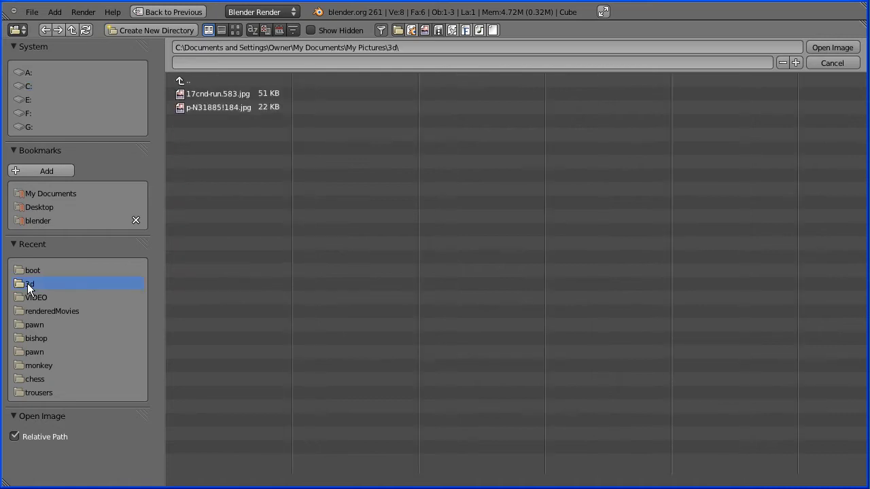
click(206, 108)
Step: Load the boot photo as background and switch to Front Orthographic view
click(832, 47)
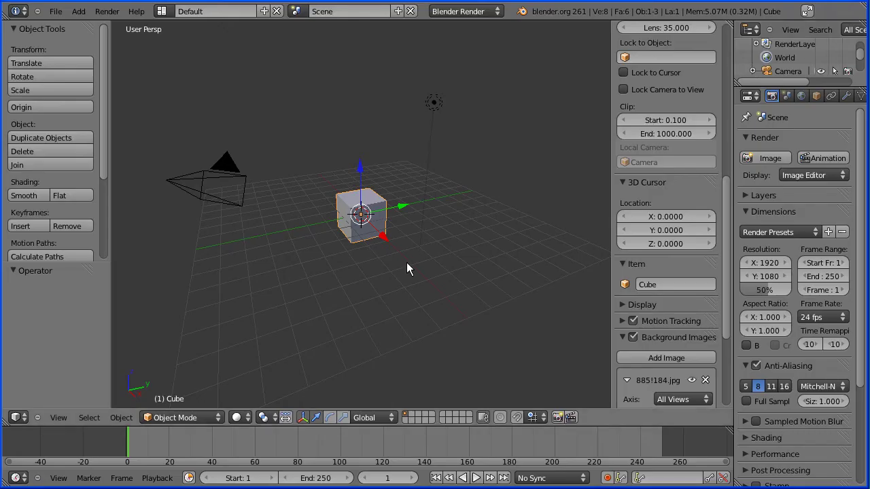
click(60, 418)
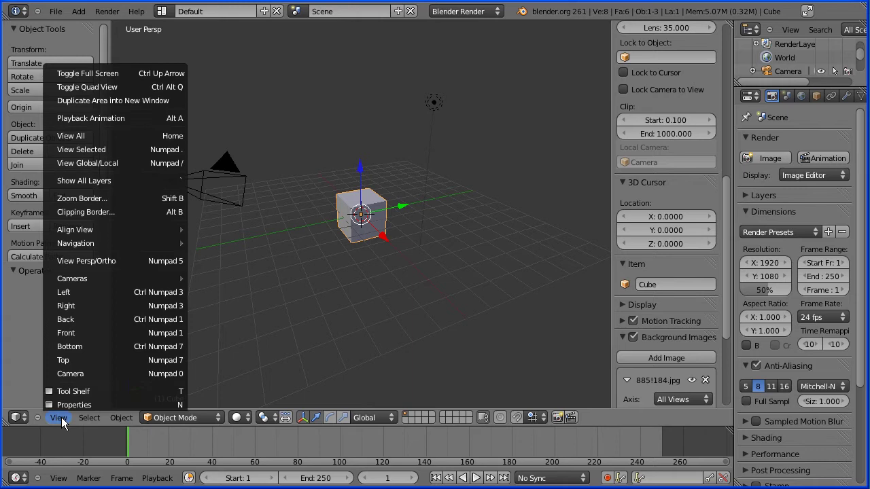
click(84, 332)
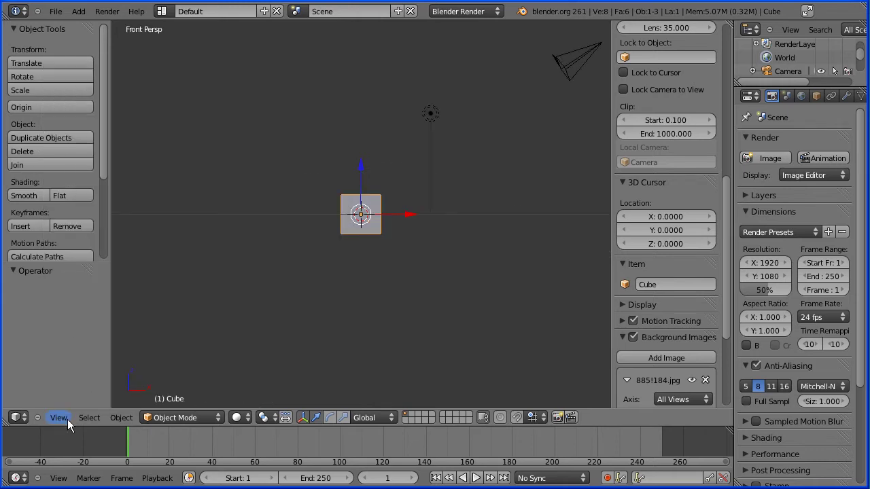
click(60, 418)
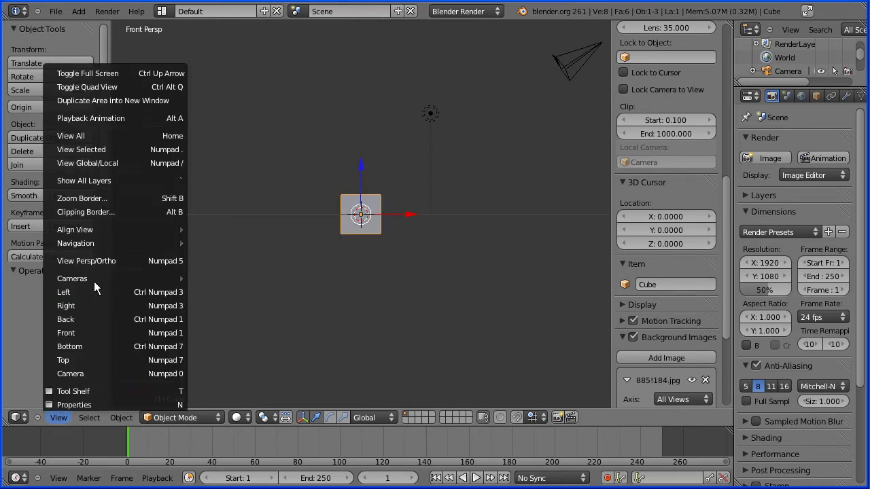
click(105, 261)
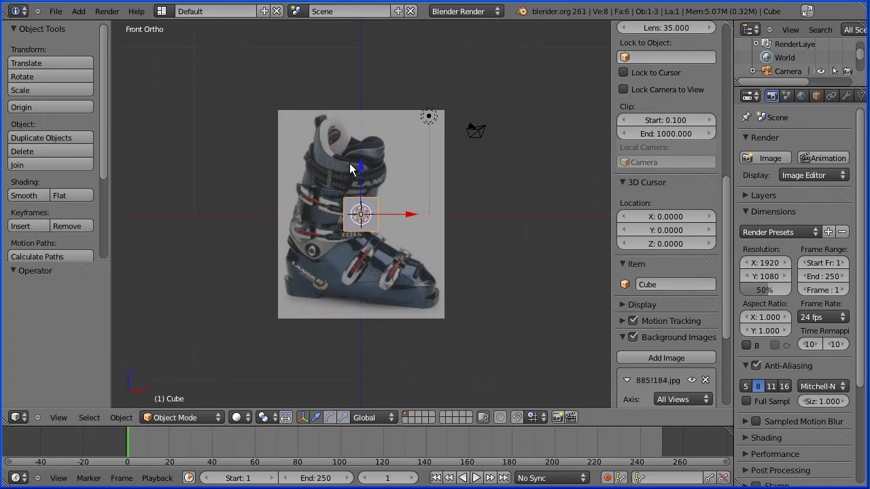
Step: Shrink the background image Size to 0.780, roughly matching the cube
scroll(519, 292, up, 8)
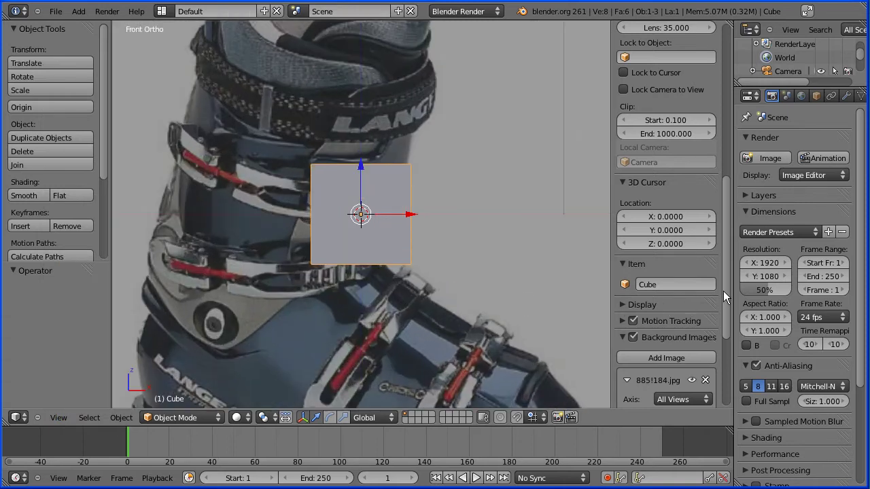
drag(723, 291, 741, 366)
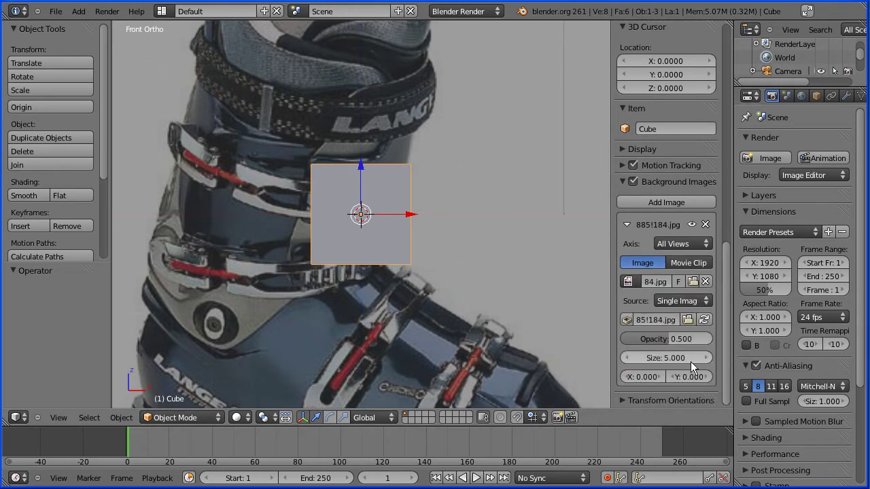
drag(663, 357, 658, 353)
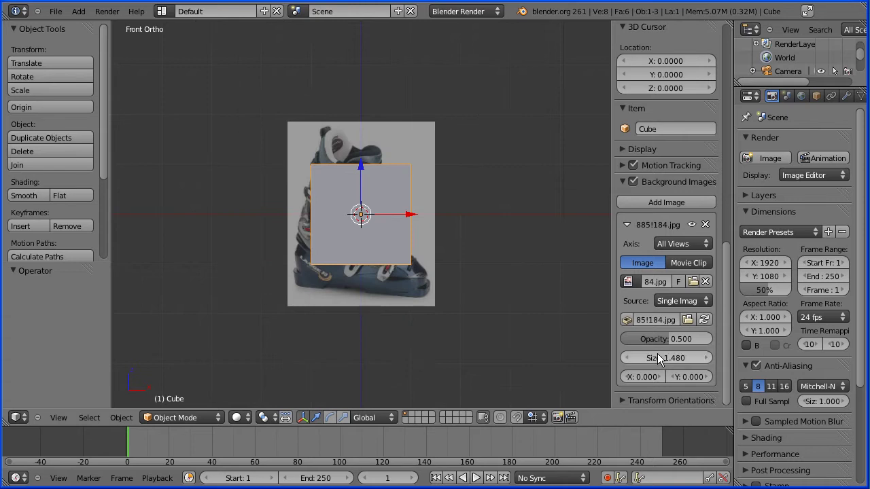
click(628, 358)
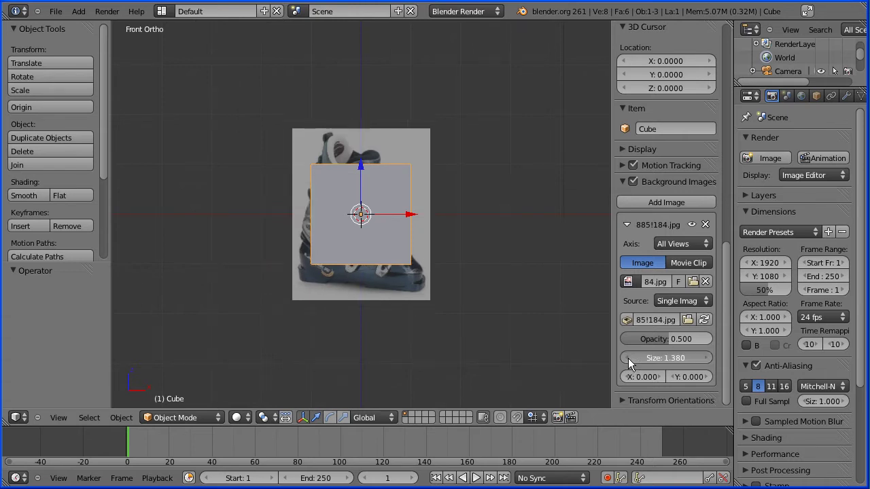
click(629, 358)
click(628, 358)
click(628, 358)
click(628, 359)
click(628, 358)
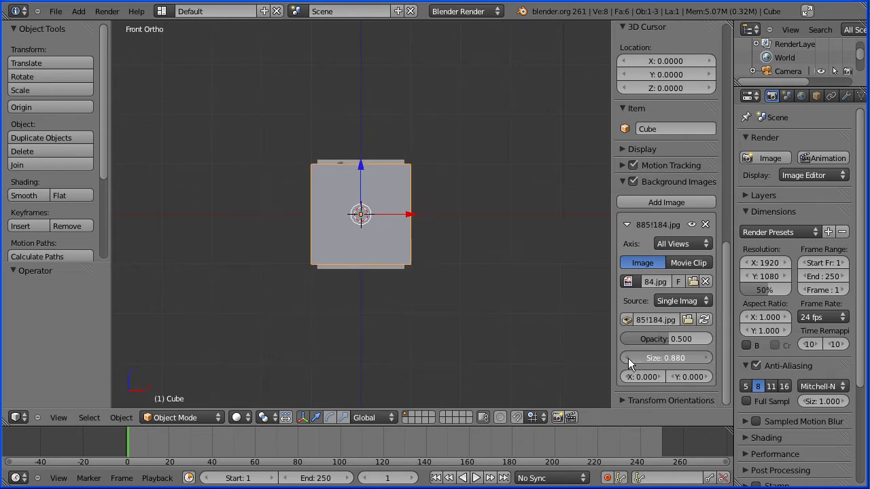
click(628, 358)
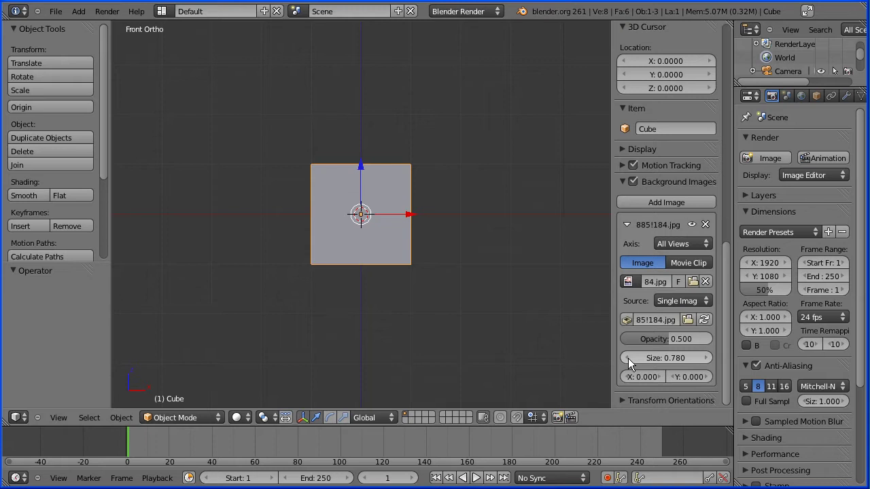
click(179, 418)
Step: Delete all the cube's vertices in Edit Mode and zoom into the boot image
click(183, 390)
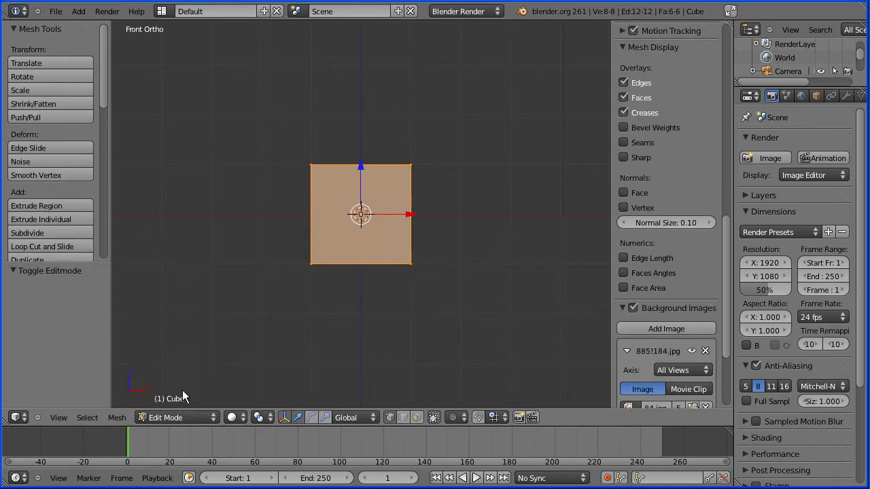
key(x)
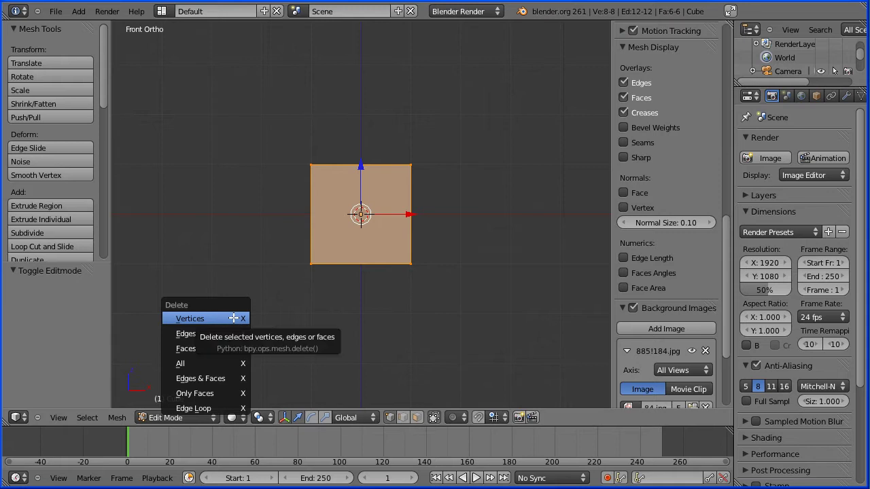
click(224, 318)
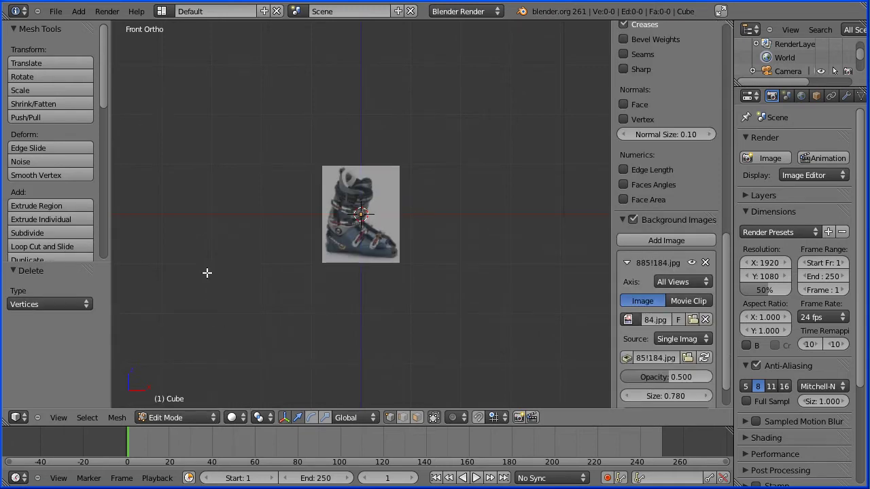
key(Tab)
key(Tab)
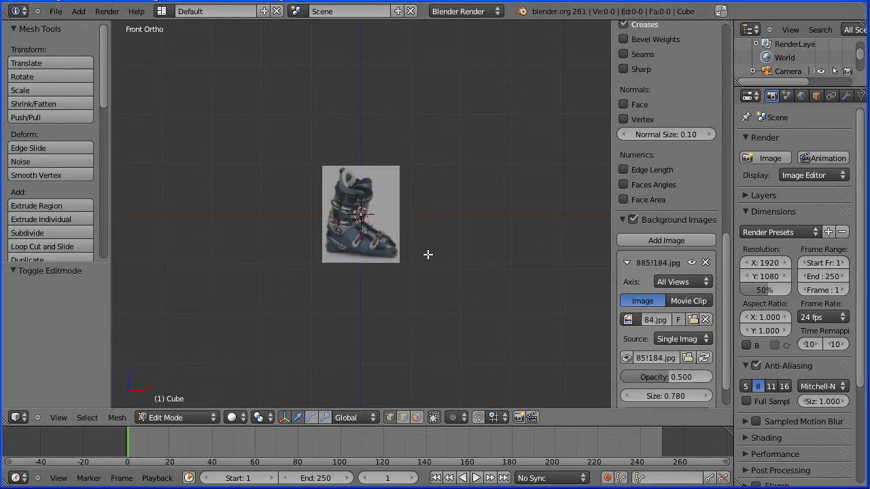
scroll(425, 259, up, 7)
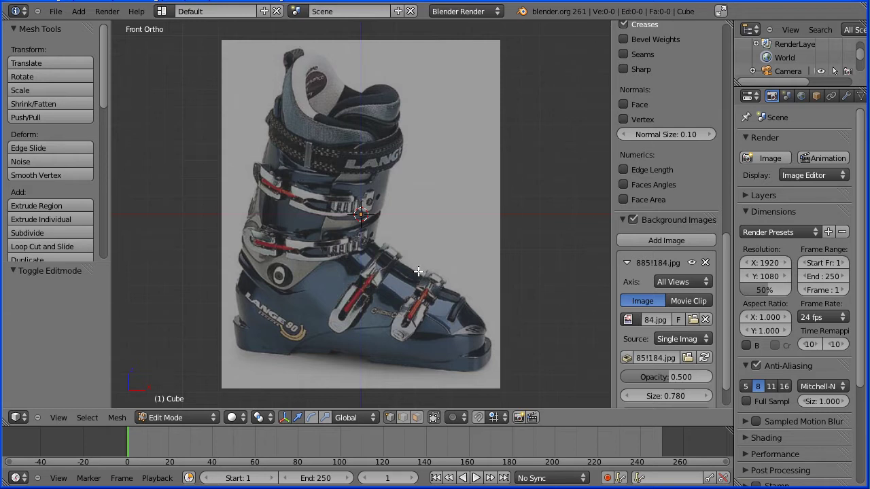
Step: Trace vertices from the instep up the boot front and across the cuff top
ctrl+click(418, 272)
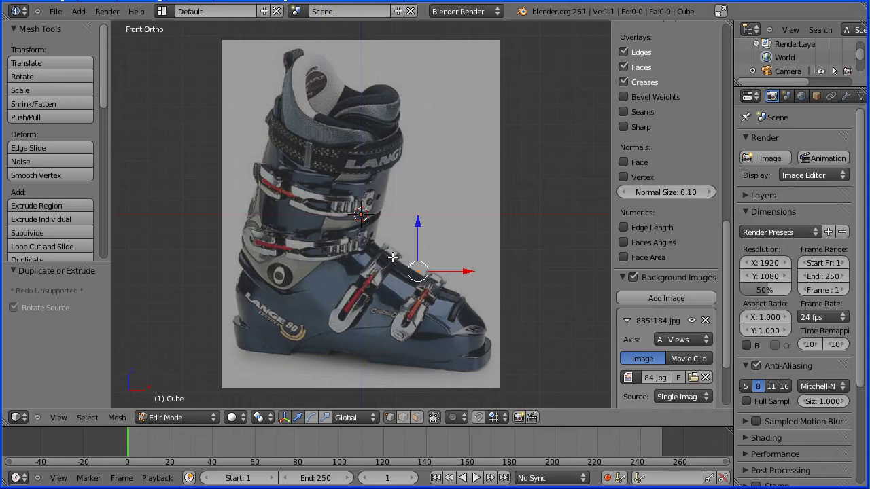
ctrl+click(392, 257)
ctrl+click(376, 243)
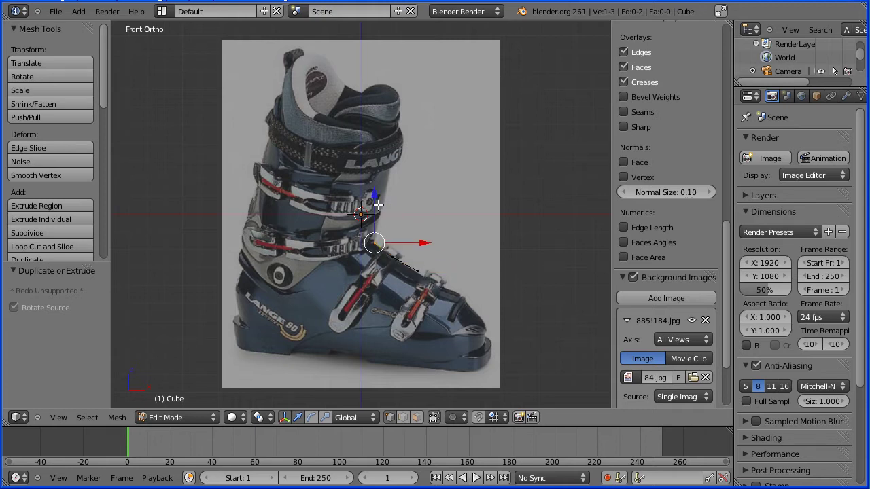
ctrl+click(379, 214)
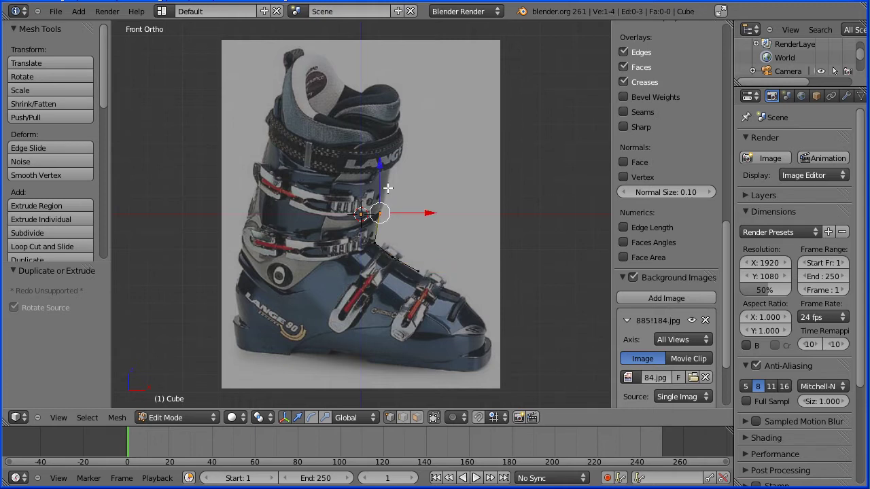
ctrl+click(384, 188)
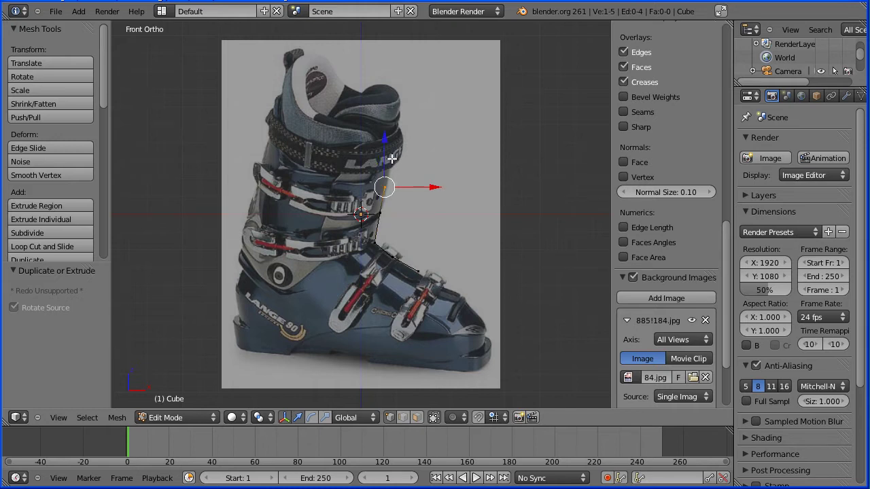
ctrl+click(390, 158)
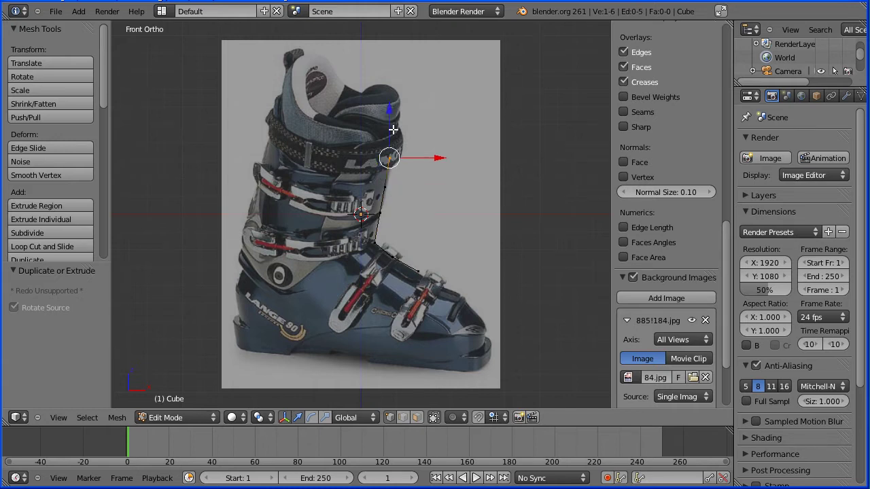
ctrl+click(393, 129)
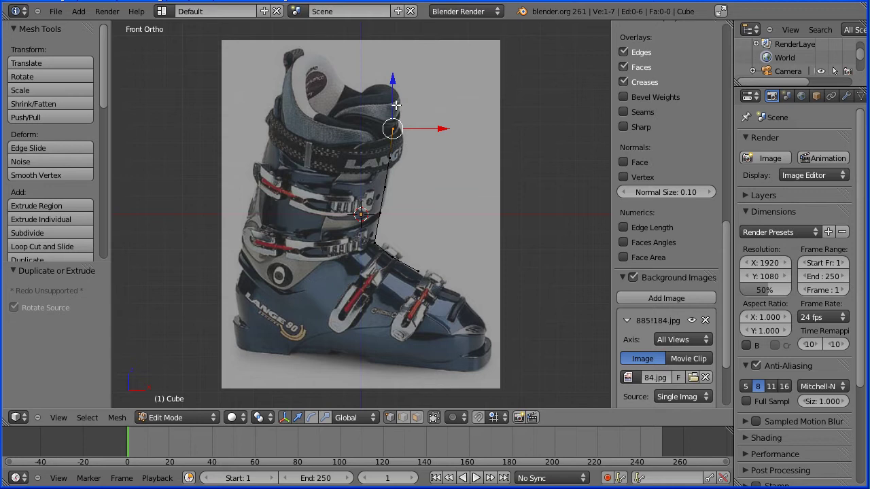
ctrl+click(396, 105)
ctrl+click(350, 88)
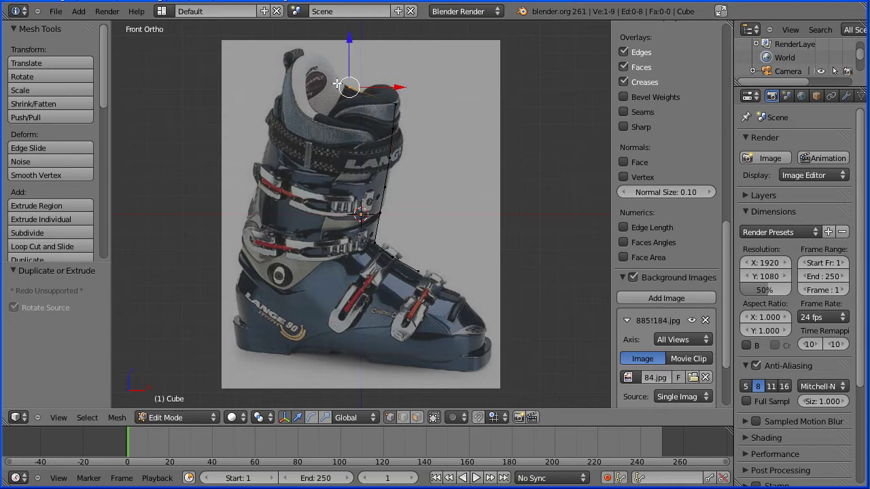
ctrl+click(293, 63)
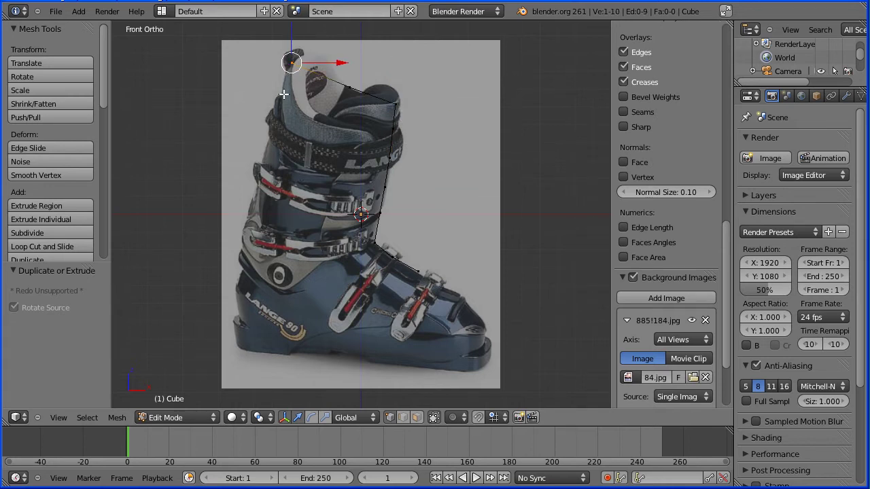
Step: Continue the outline down the back of the shaft to the bottom of the heel
ctrl+click(282, 94)
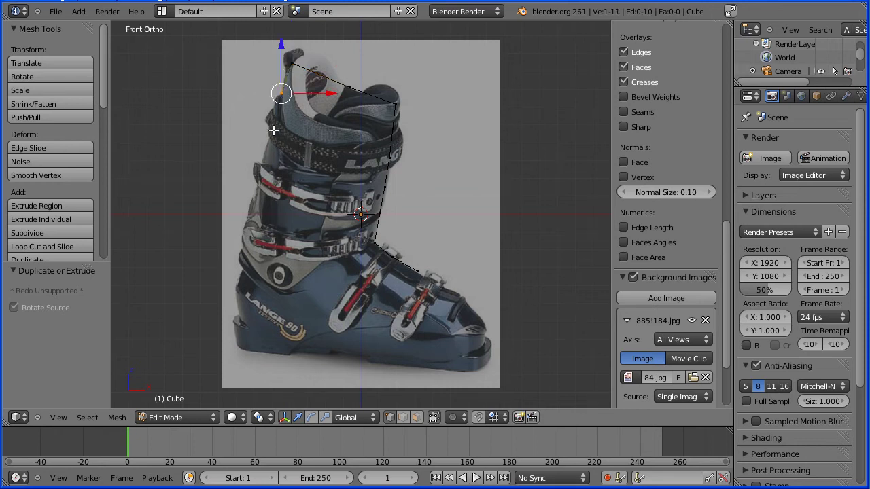
ctrl+click(273, 129)
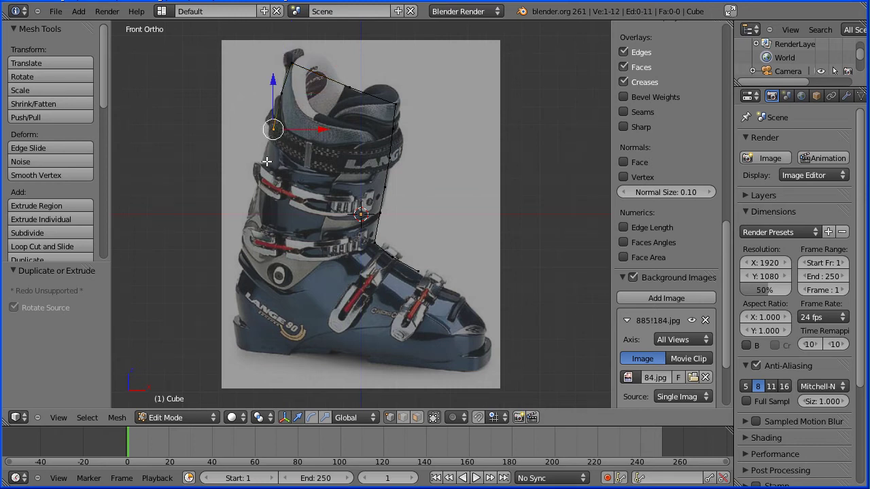
ctrl+click(264, 163)
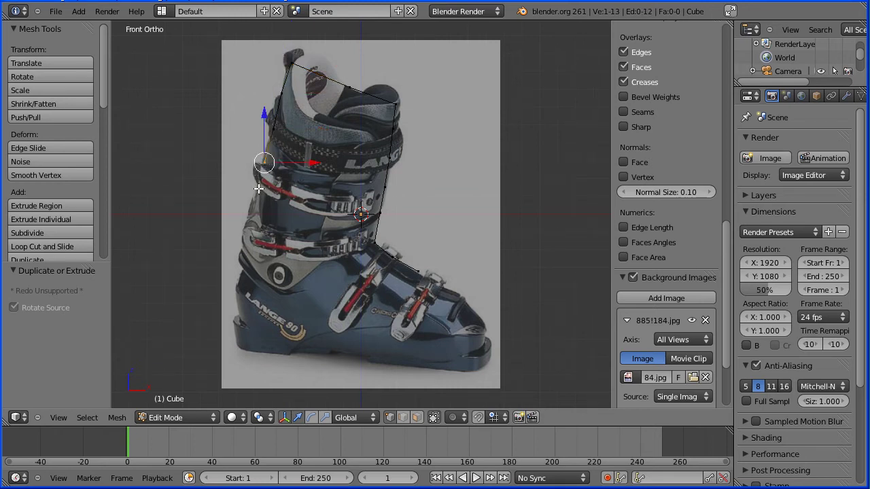
ctrl+click(259, 199)
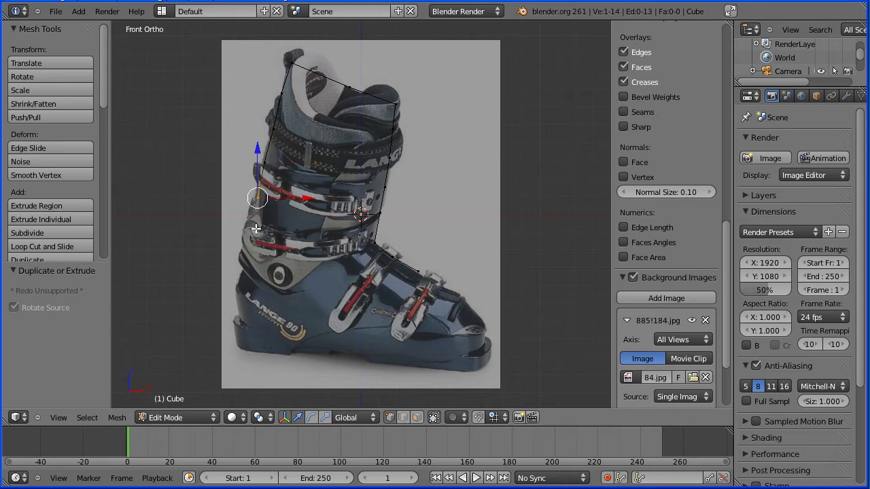
ctrl+click(252, 232)
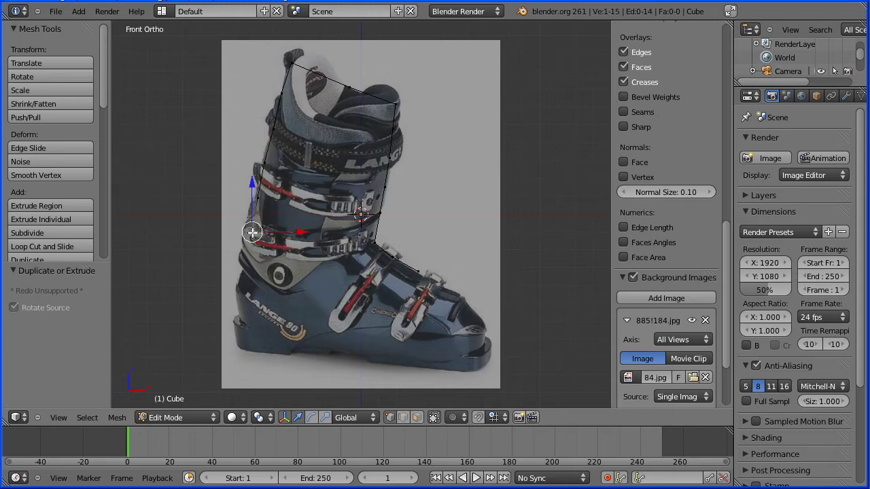
ctrl+click(243, 269)
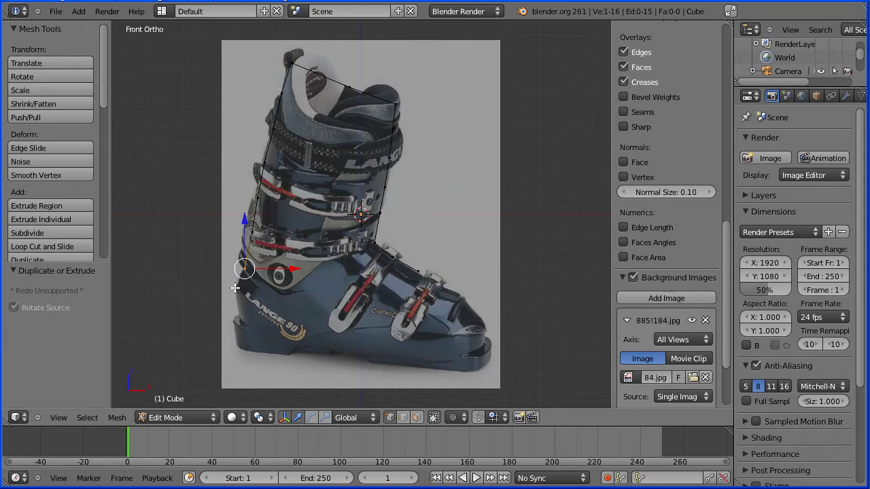
ctrl+click(235, 288)
ctrl+click(238, 318)
ctrl+click(244, 348)
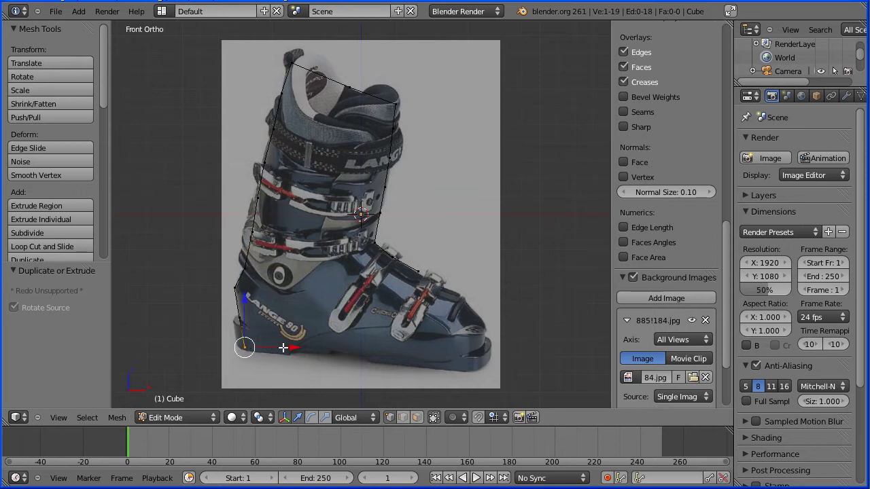
Step: Trace along the sole, around the toe and up toward the instep
ctrl+click(316, 356)
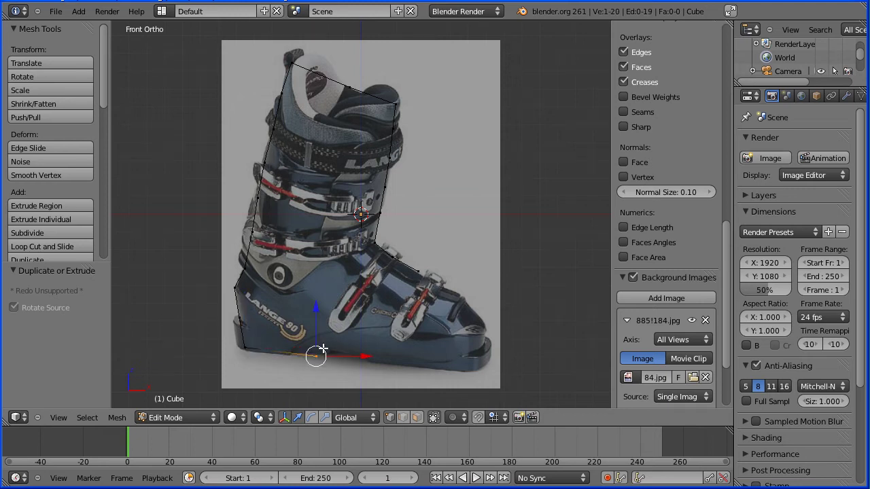
ctrl+click(321, 348)
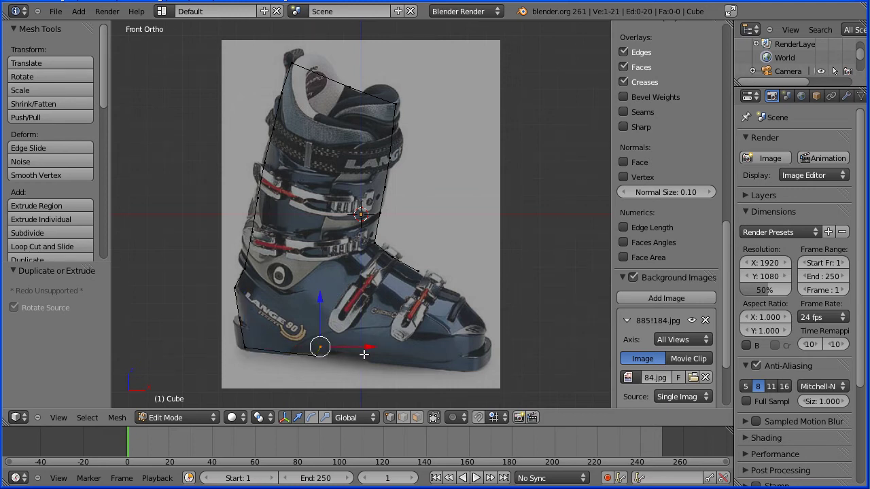
ctrl+click(365, 355)
ctrl+click(368, 361)
ctrl+click(453, 369)
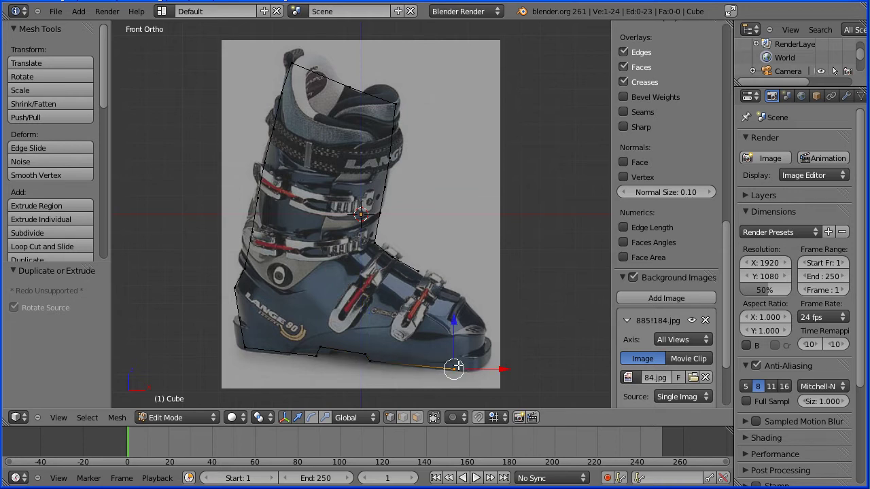
ctrl+click(477, 351)
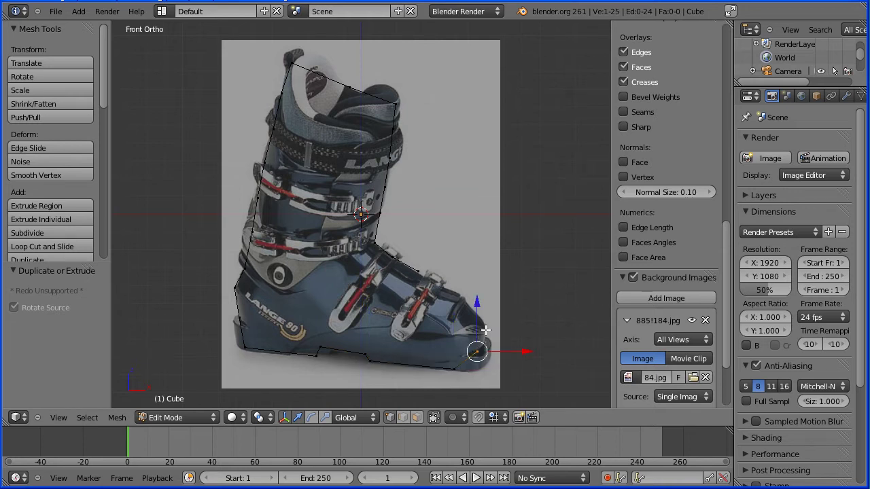
ctrl+click(486, 331)
ctrl+click(467, 303)
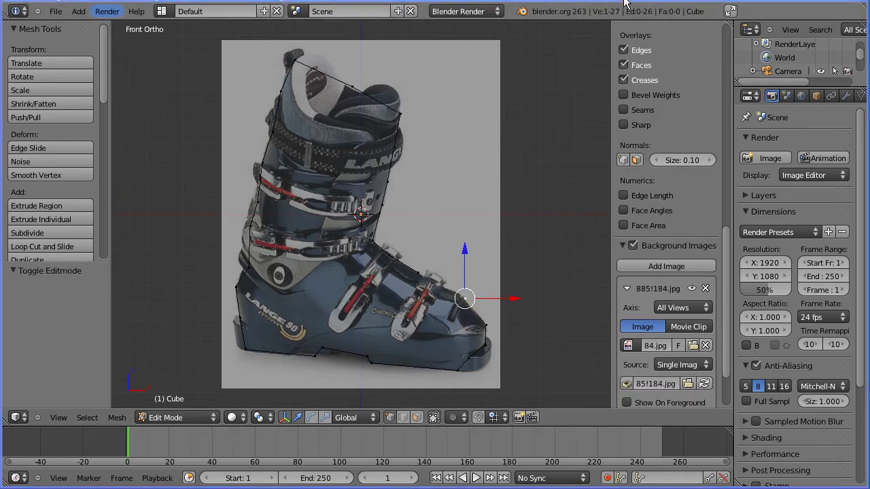
Step: Hide the reference image and join the outline's open ends with an edge
click(632, 246)
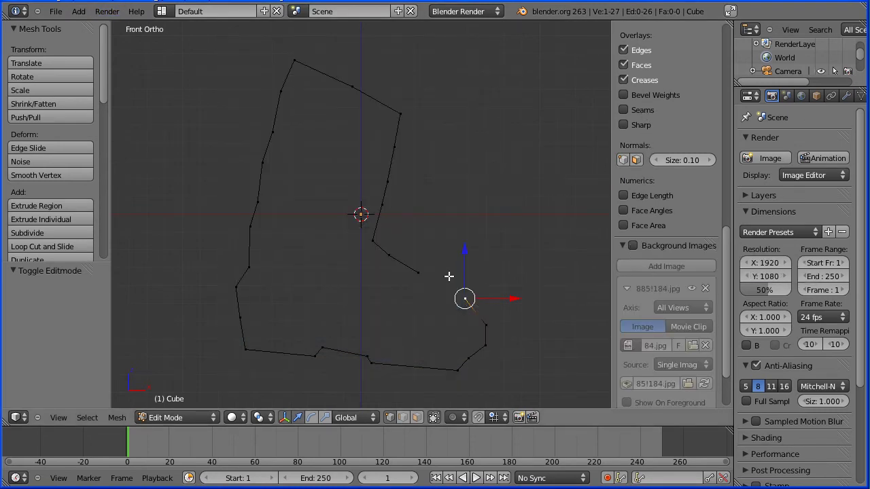
shift+right_click(418, 274)
click(117, 418)
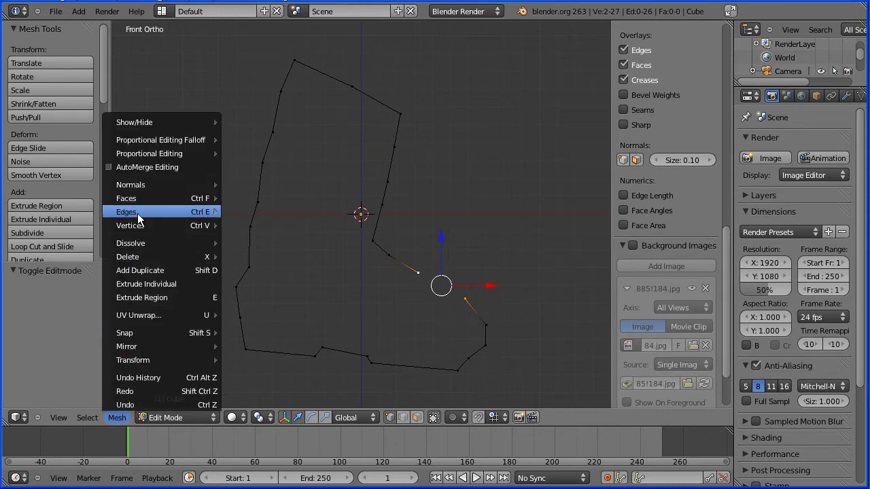
mouse_move(152, 211)
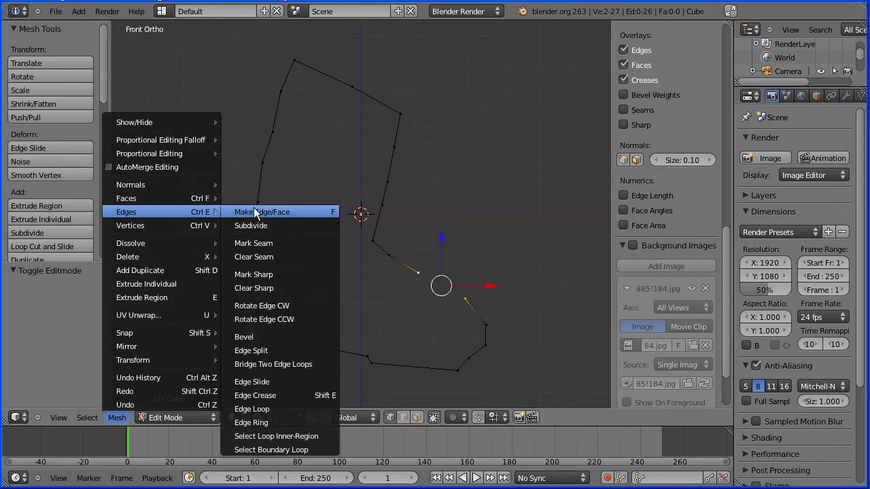
click(323, 215)
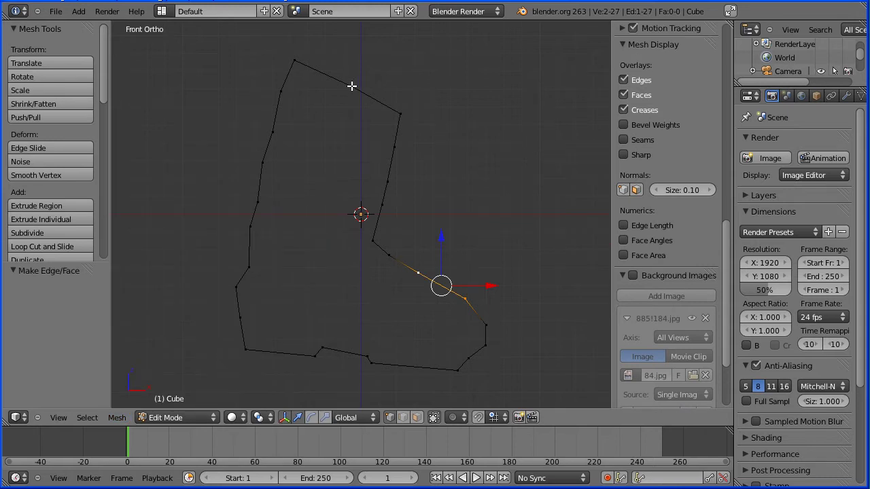
Step: Merge the two top end vertices near the cuff using Merge At Last
right_click(351, 86)
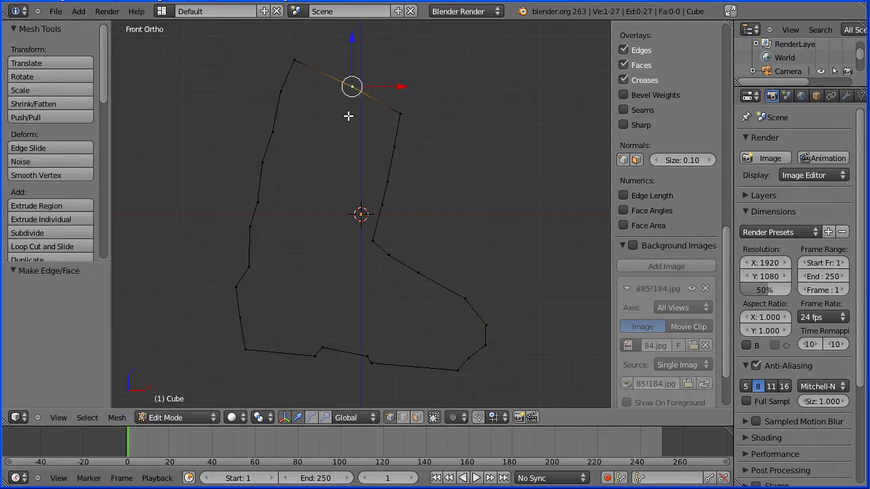
shift+right_click(401, 112)
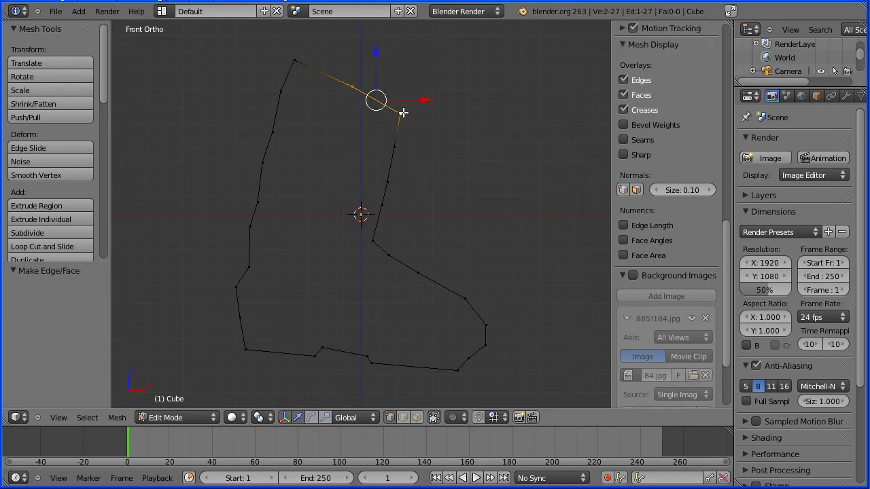
click(118, 419)
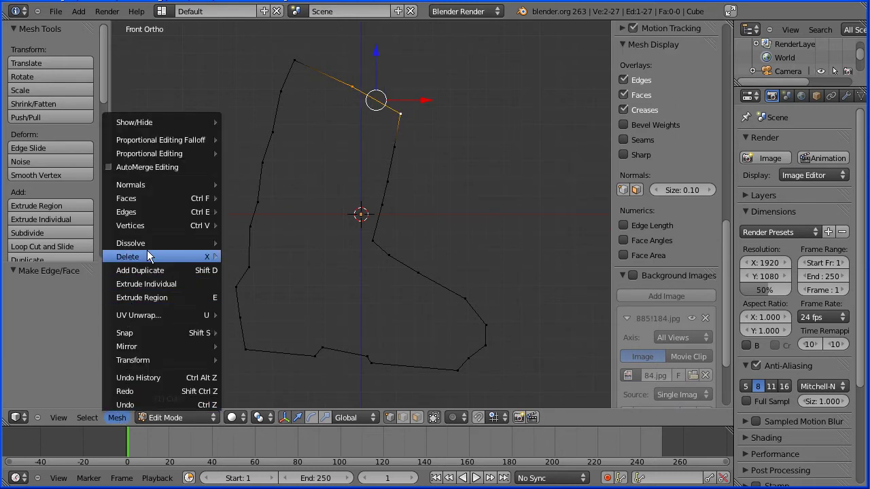
mouse_move(157, 230)
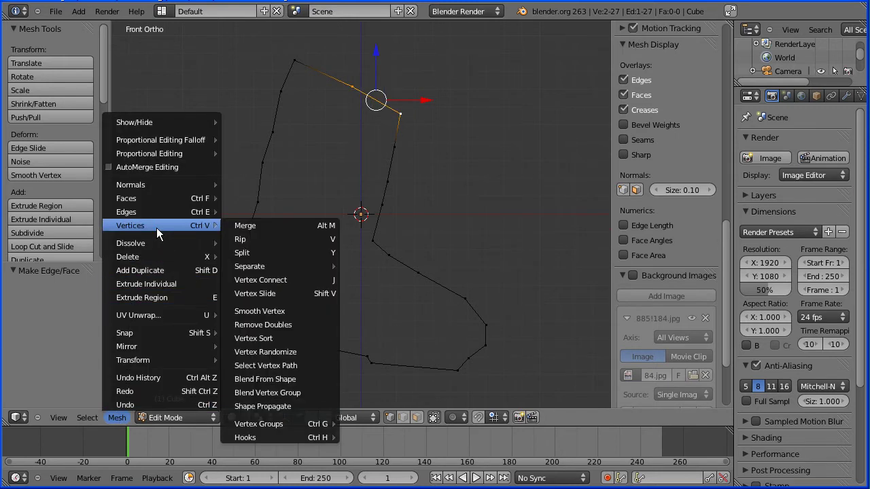
click(311, 225)
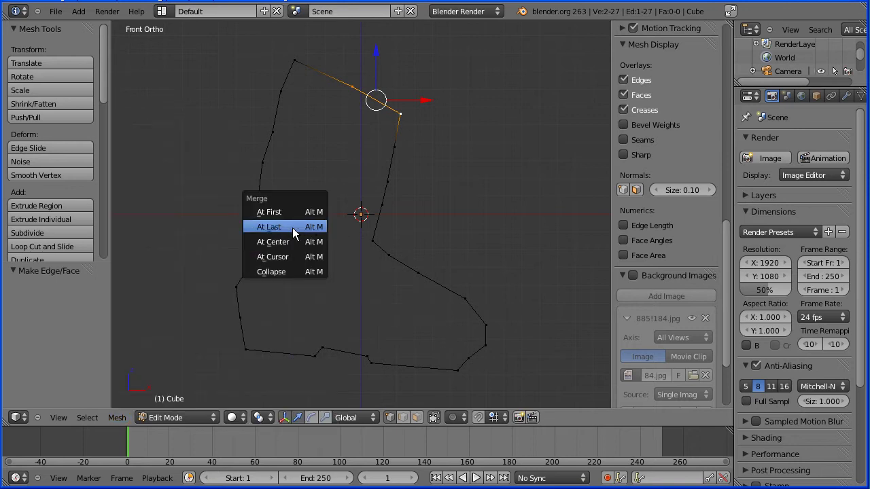
click(292, 227)
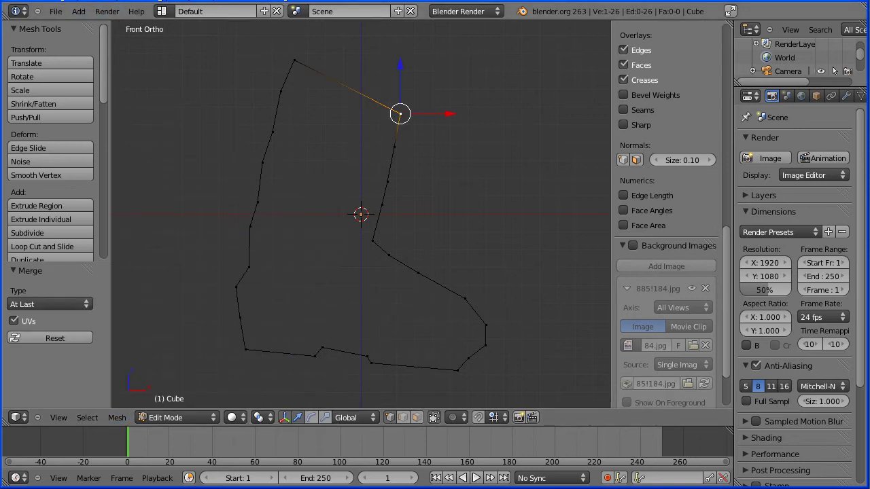
key(Tab)
key(Tab)
Step: Add five cross edges joining opposite shaft vertices from the cuff down to the instep
right_click(280, 91)
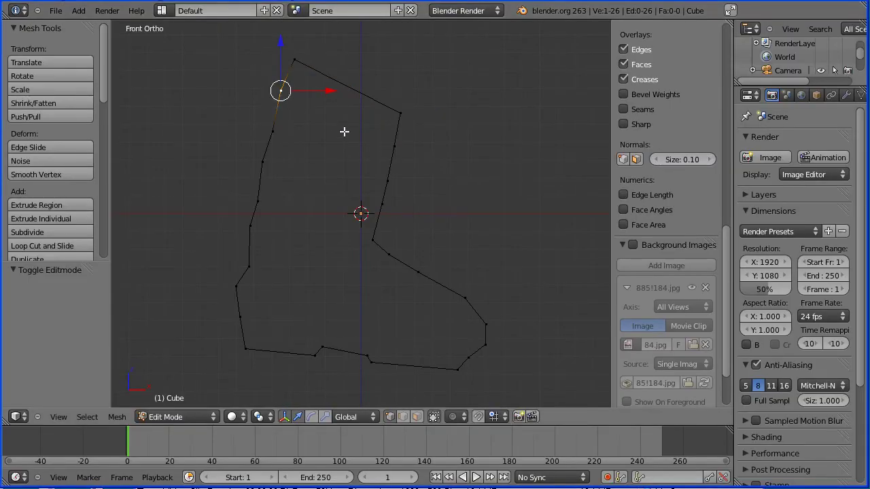
shift+right_click(394, 144)
key(f)
right_click(272, 131)
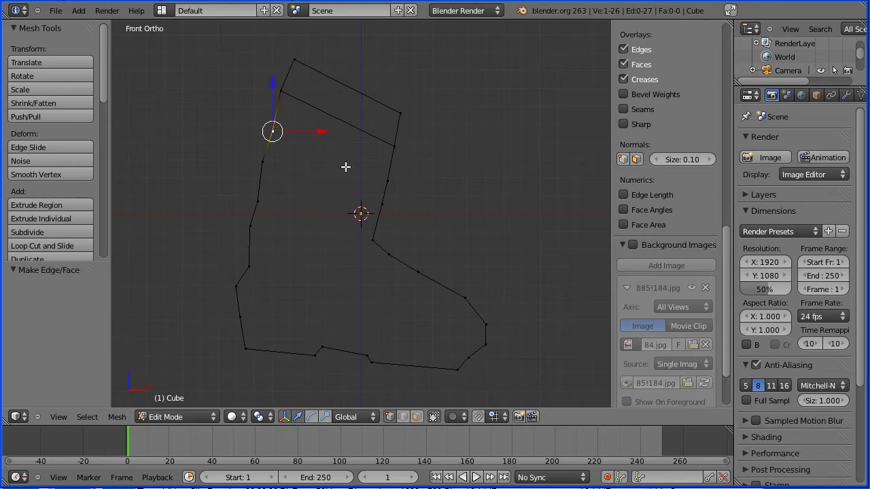
shift+right_click(387, 177)
key(f)
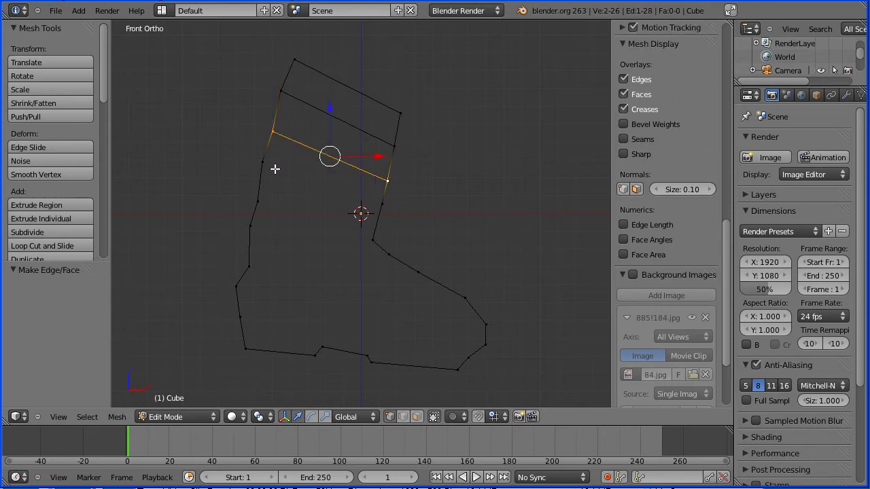
right_click(265, 162)
shift+right_click(380, 203)
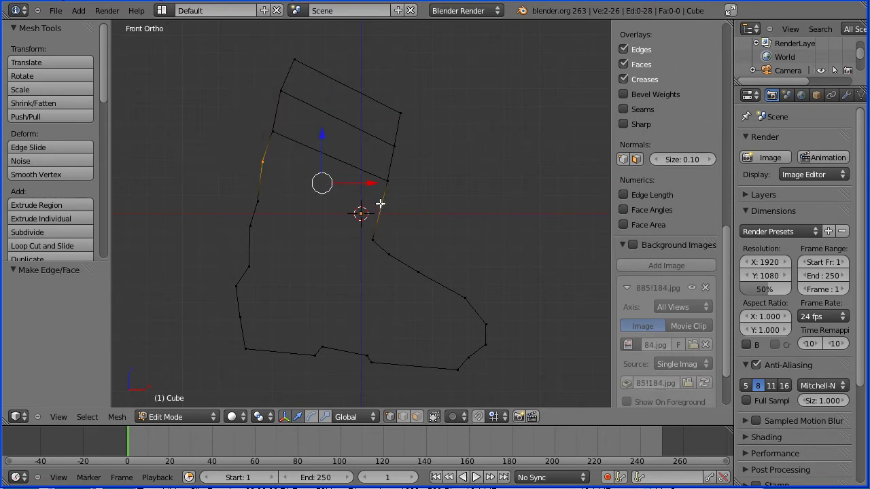
key(f)
right_click(255, 200)
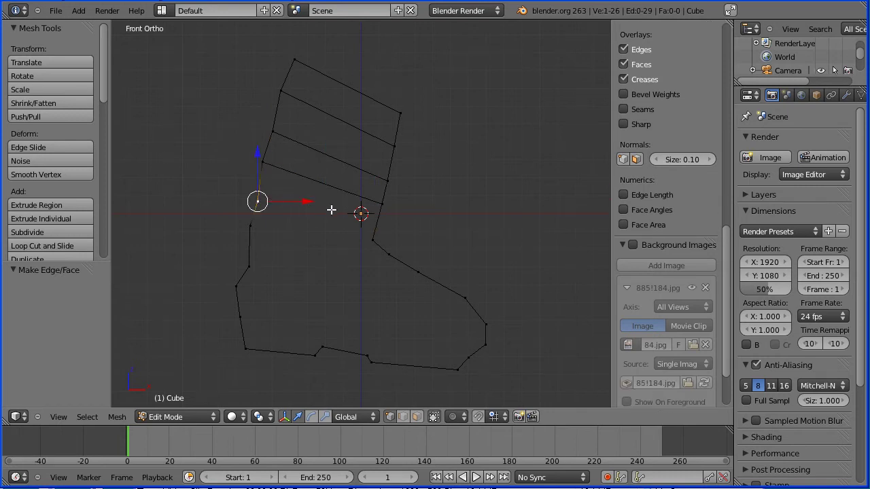
shift+right_click(371, 240)
key(f)
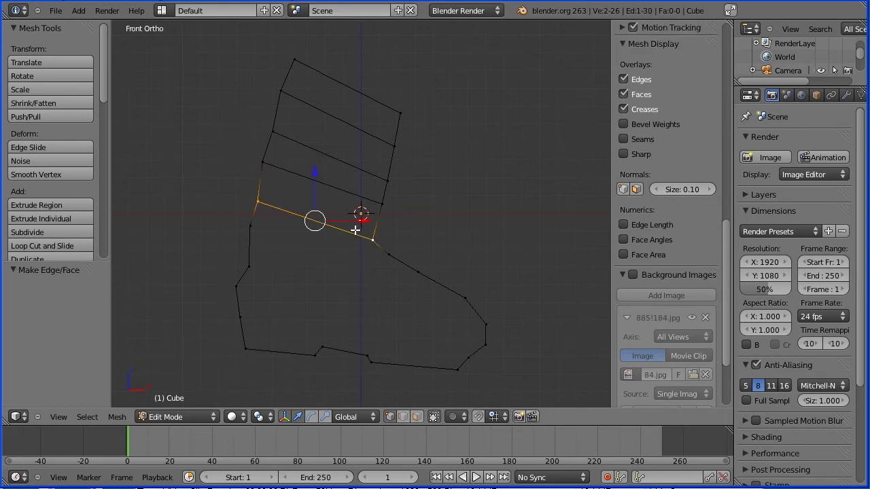
right_click(252, 228)
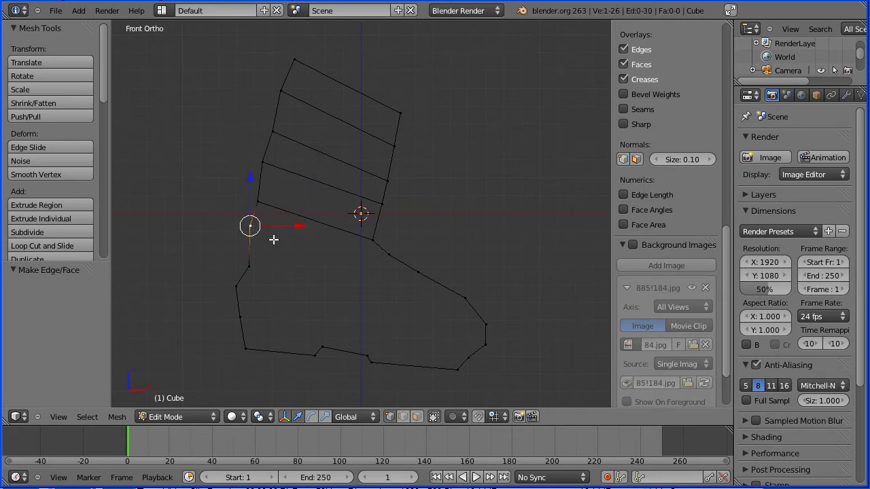
shift+right_click(387, 253)
key(f)
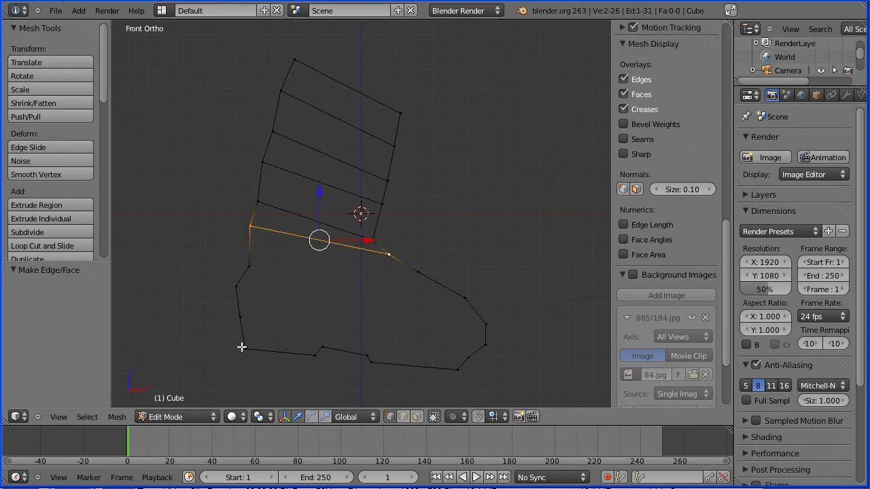
Step: Add four cross edges across the foot, linking heel and sole vertices toward the toe
right_click(242, 316)
shift+right_click(321, 346)
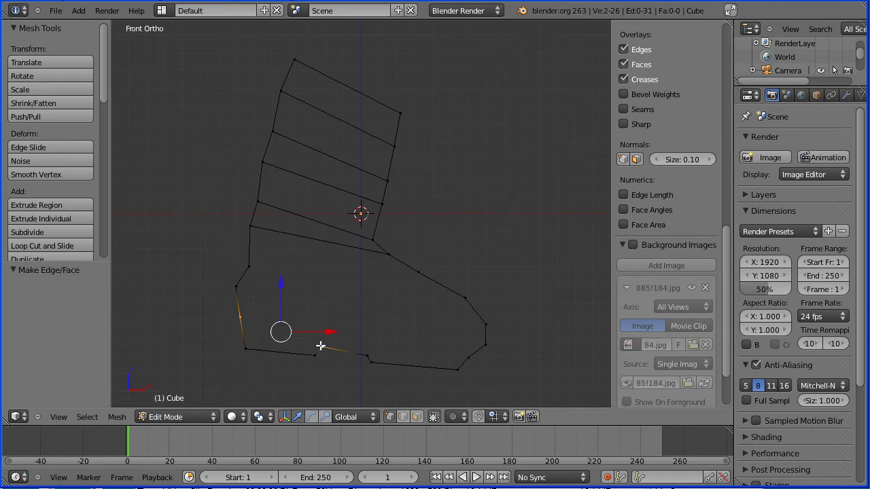
key(f)
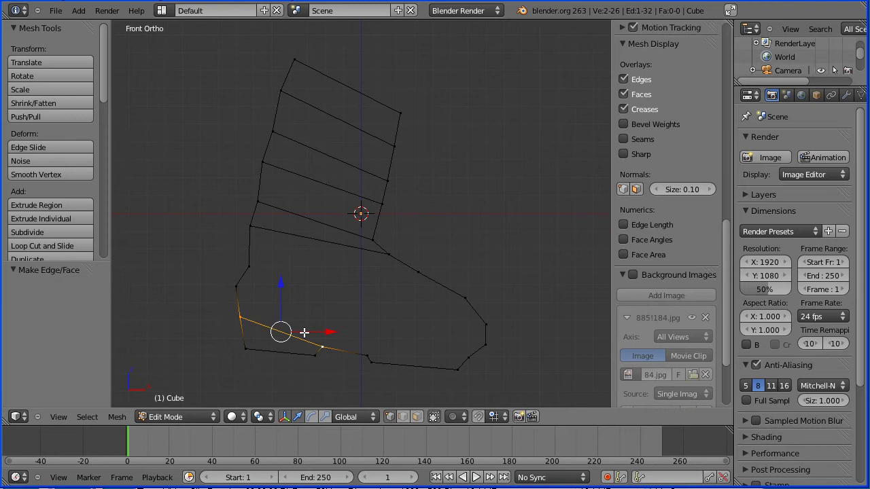
right_click(367, 355)
shift+right_click(469, 357)
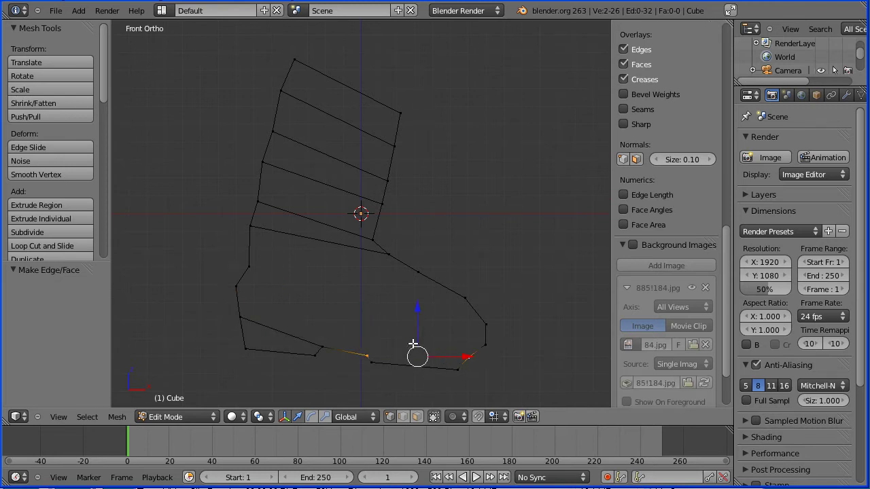
key(f)
right_click(237, 287)
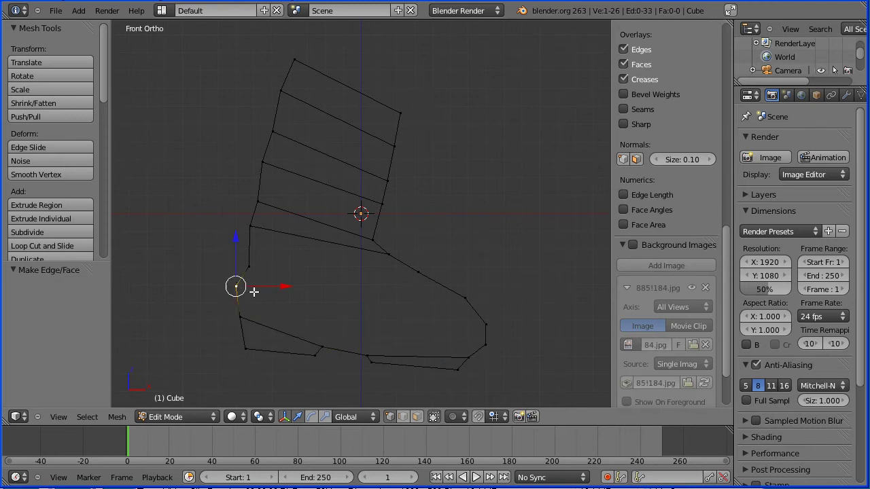
shift+right_click(483, 345)
key(f)
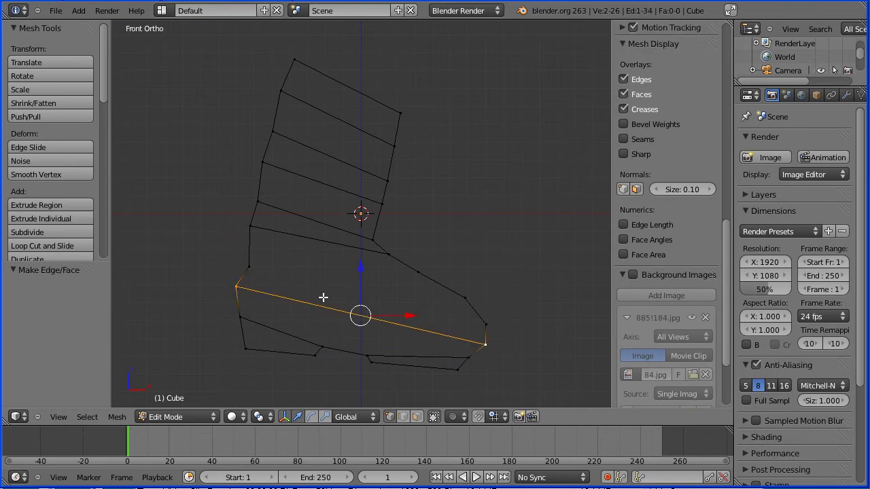
right_click(250, 267)
shift+right_click(484, 323)
key(f)
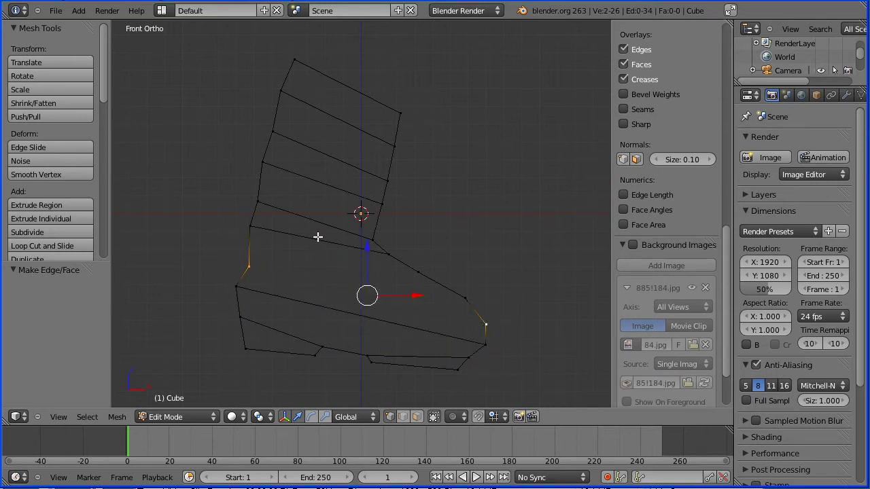
key(Tab)
key(Tab)
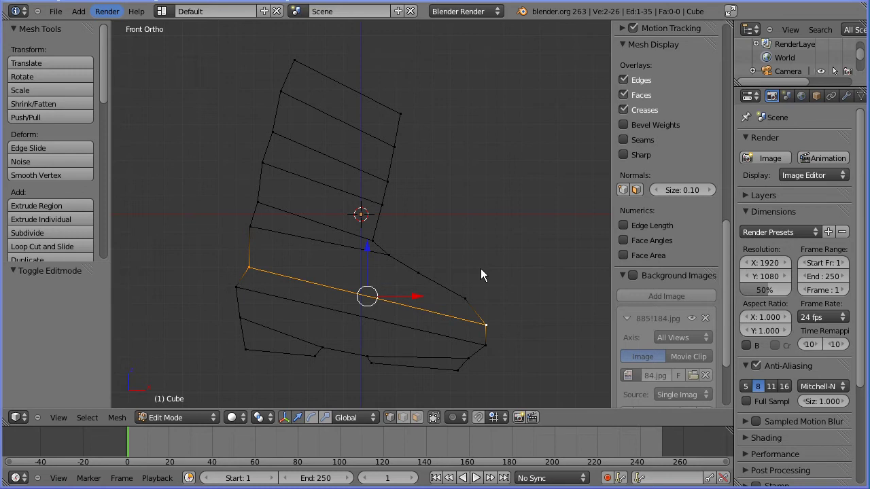
Step: Inspect the filled instep and sole faces in face select mode, then return to vertex select
key(a)
key(a)
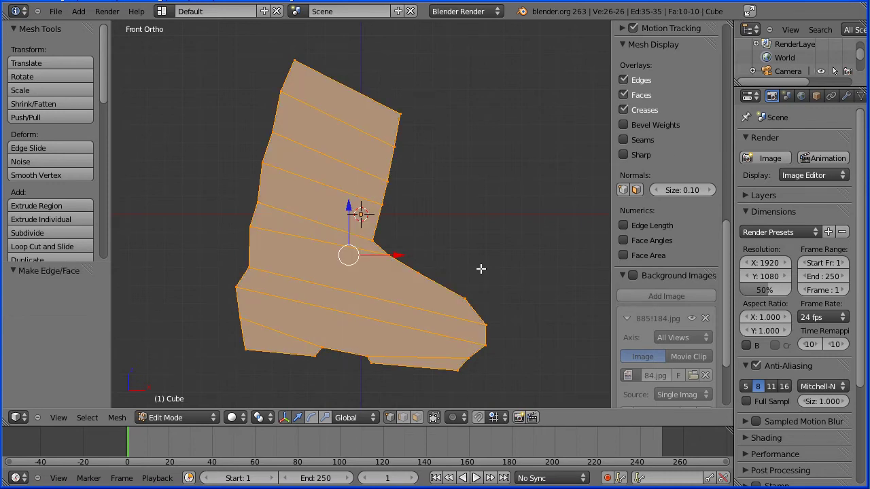
click(417, 418)
right_click(401, 287)
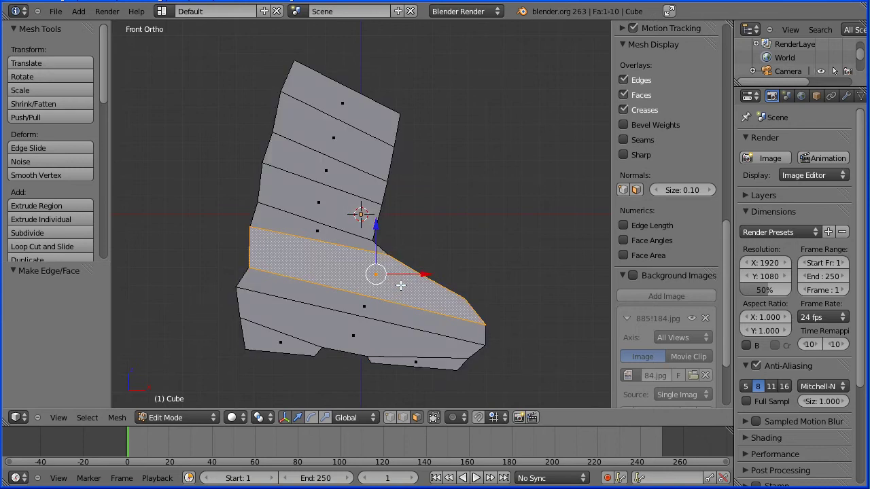
right_click(383, 344)
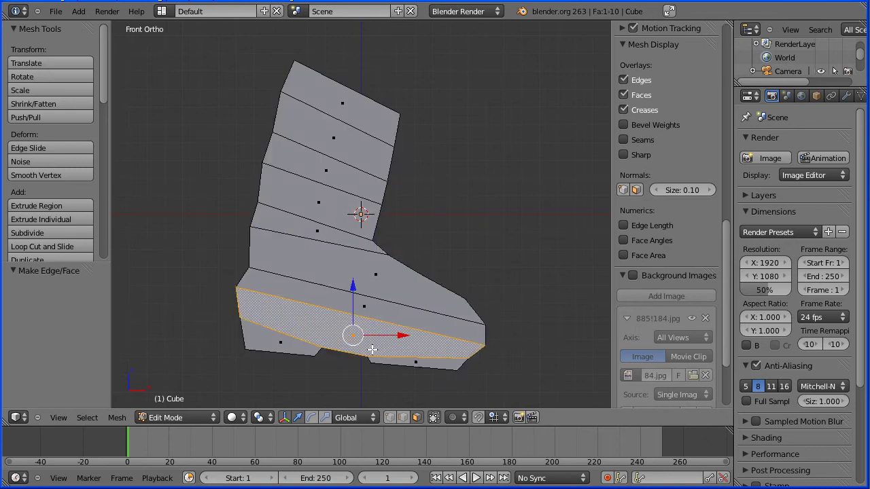
click(392, 418)
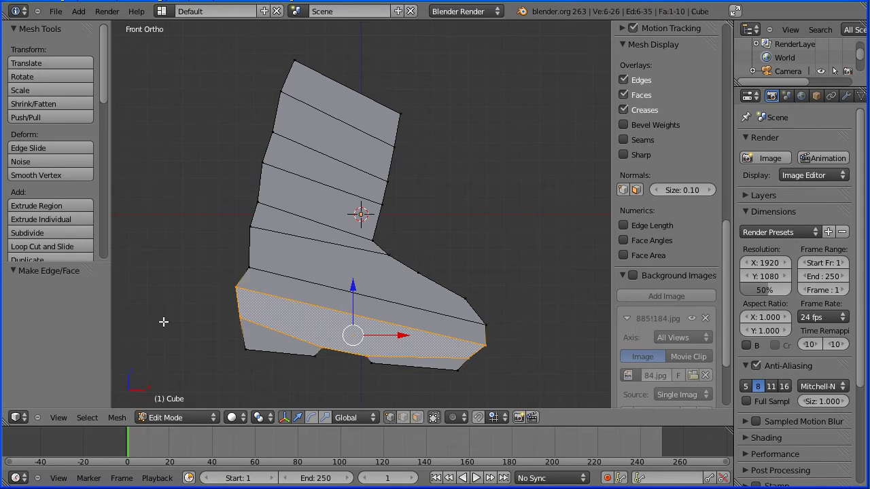
Step: Knife-cut the foot from the bottom sole vertex up to the upper instep vertex
drag(97, 263, 99, 314)
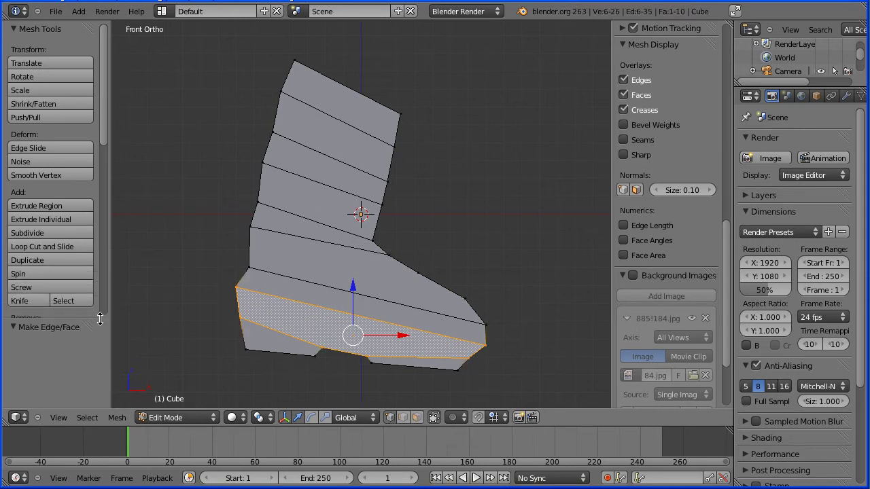
click(36, 306)
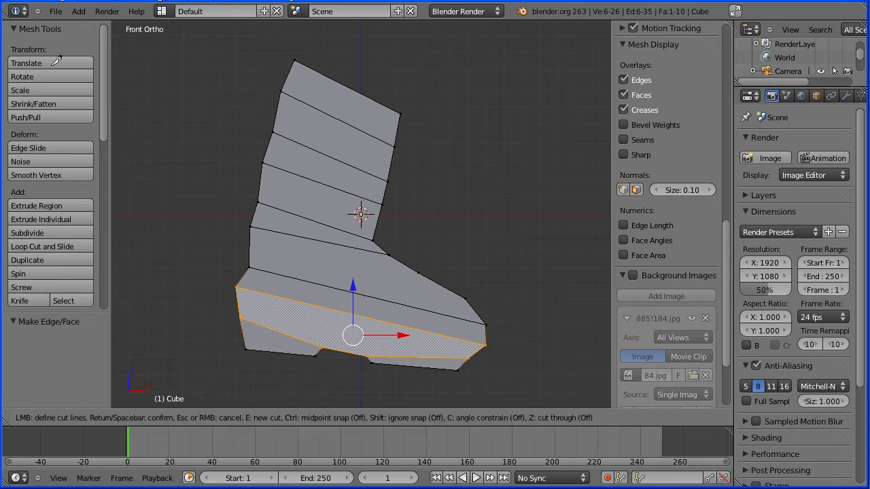
key(Escape)
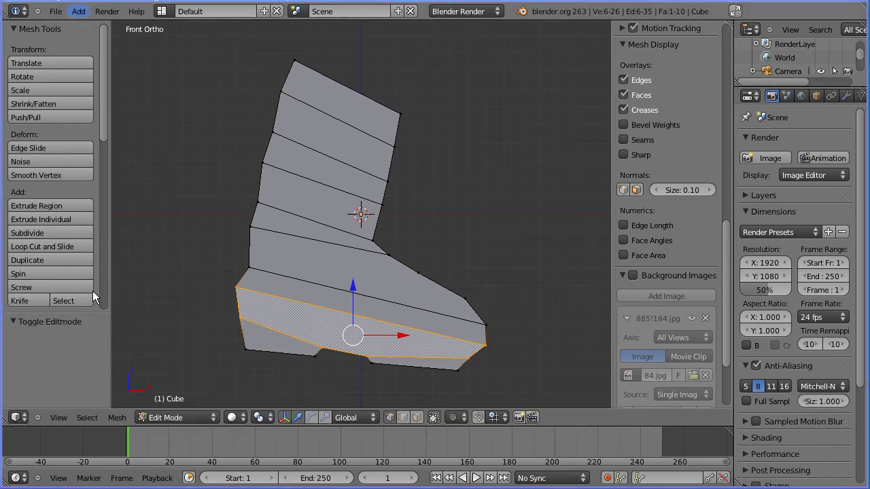
click(37, 303)
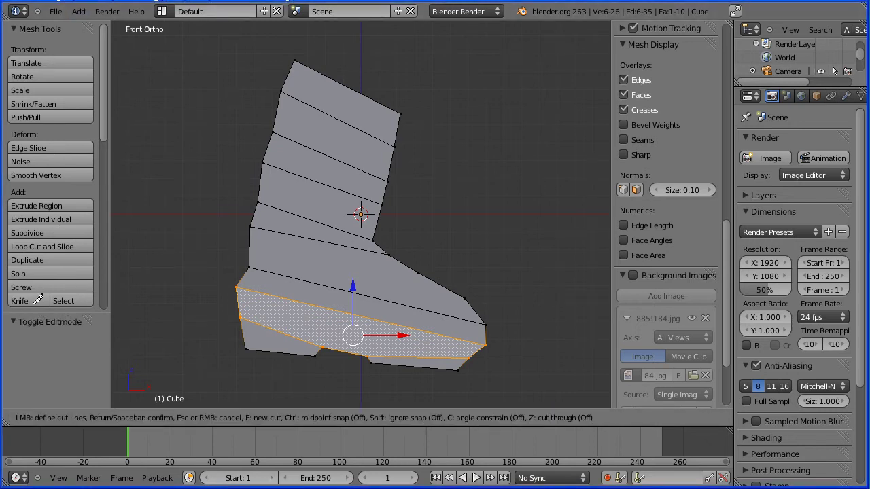
click(322, 347)
click(389, 254)
key(Return)
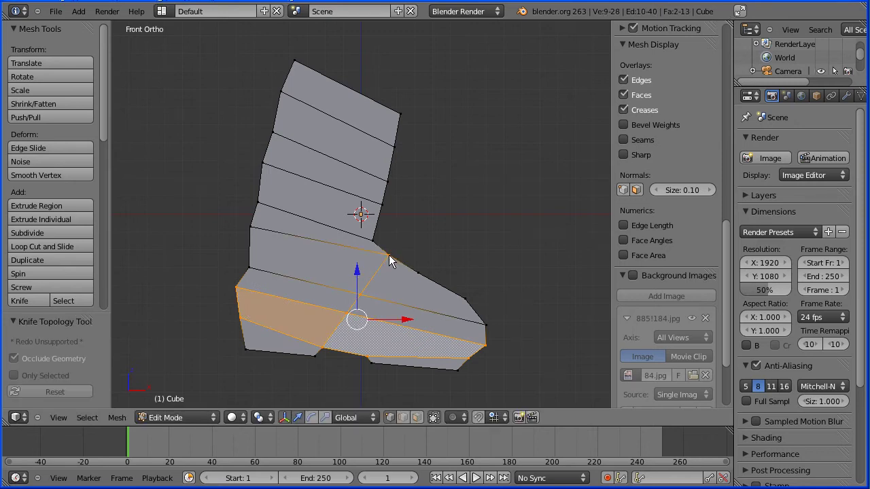
Step: Make a second knife cut from a lower sole vertex to the top-right vertex
click(27, 302)
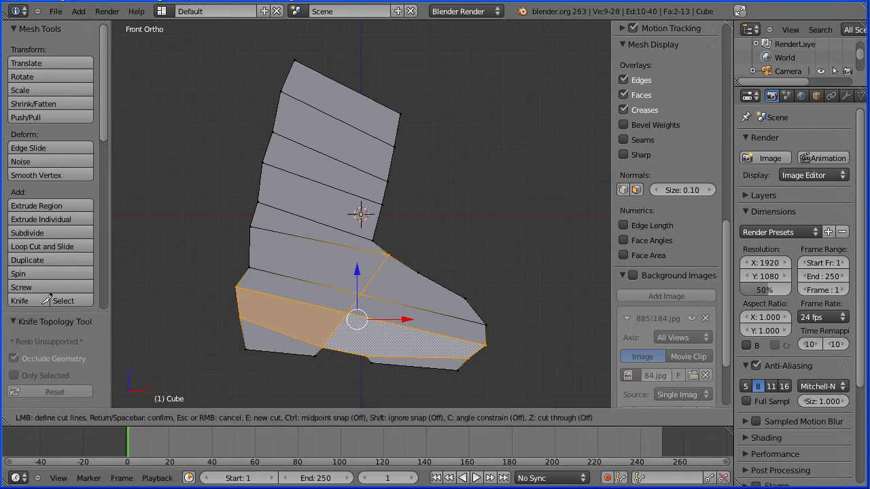
click(368, 354)
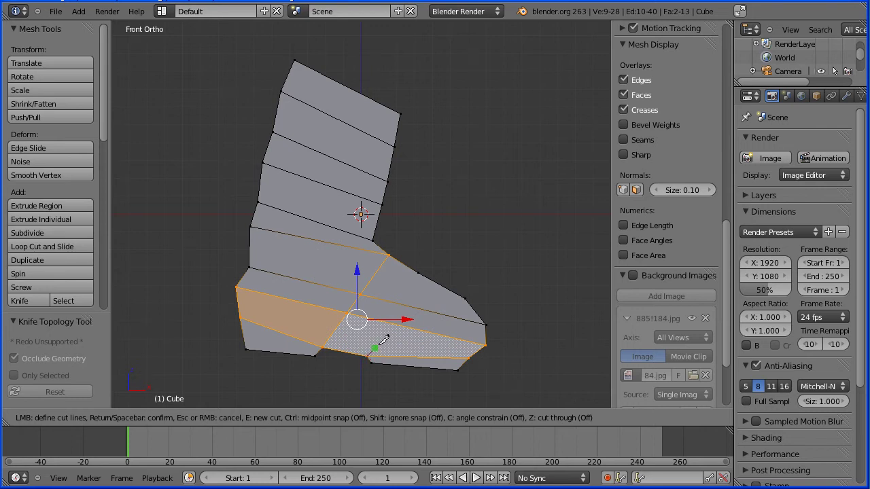
click(418, 272)
key(Return)
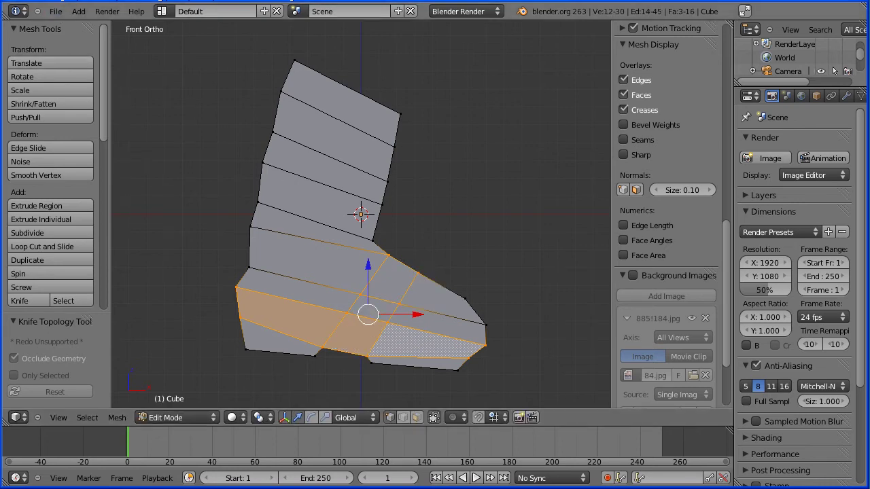
key(Tab)
key(Tab)
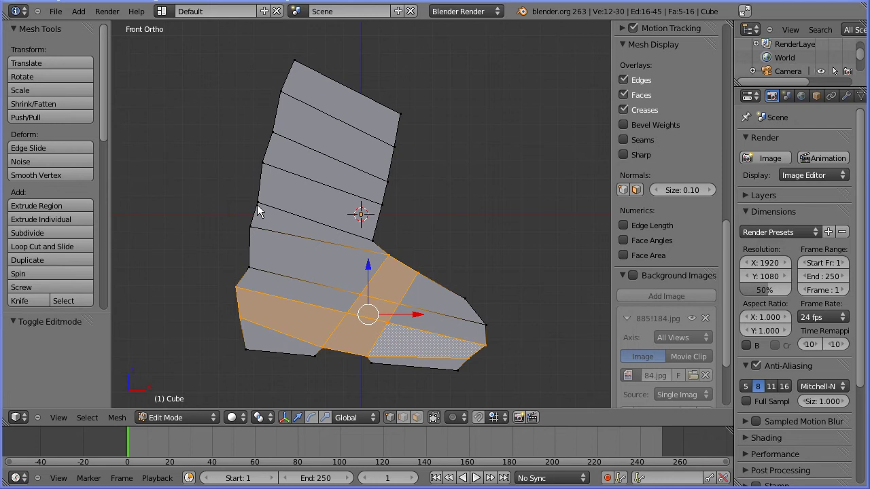
Step: Reposition three vertices along the boot's back edge to smooth the outline
right_click(248, 268)
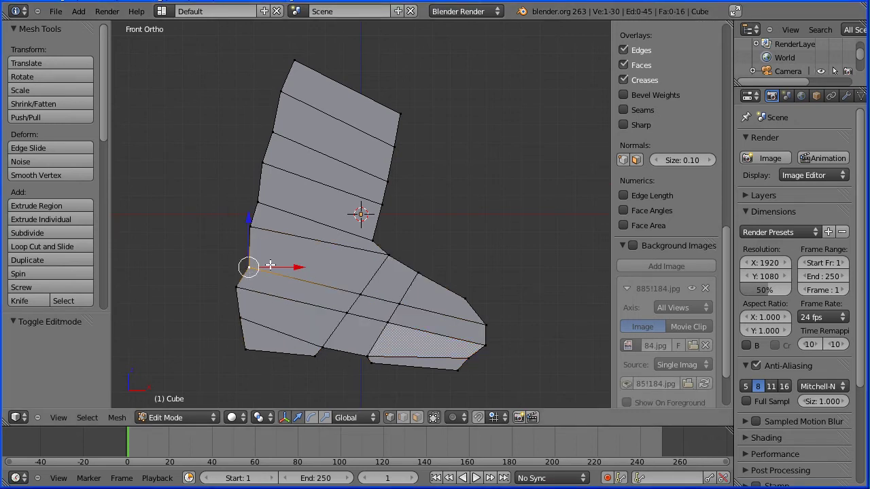
key(g)
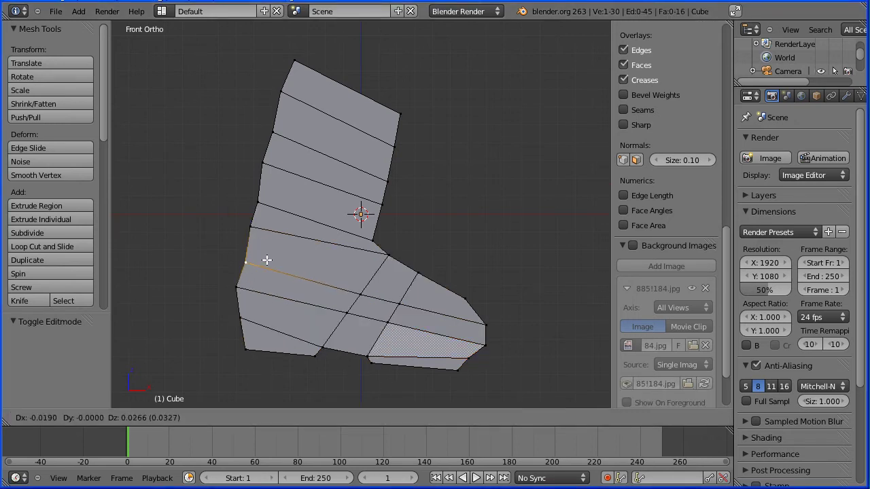
click(267, 260)
right_click(258, 203)
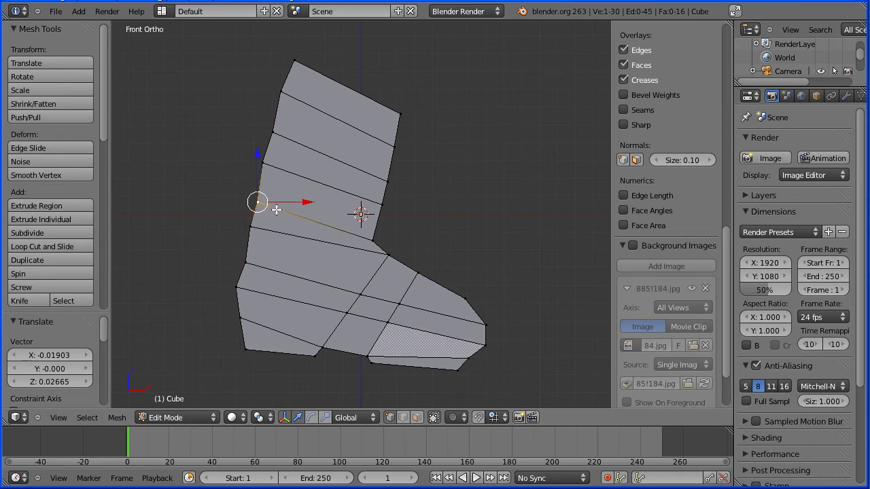
key(g)
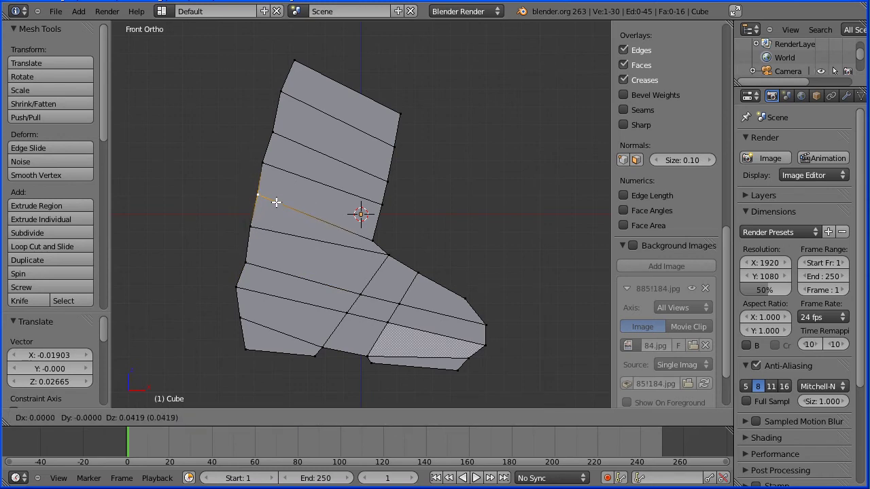
click(277, 202)
right_click(272, 131)
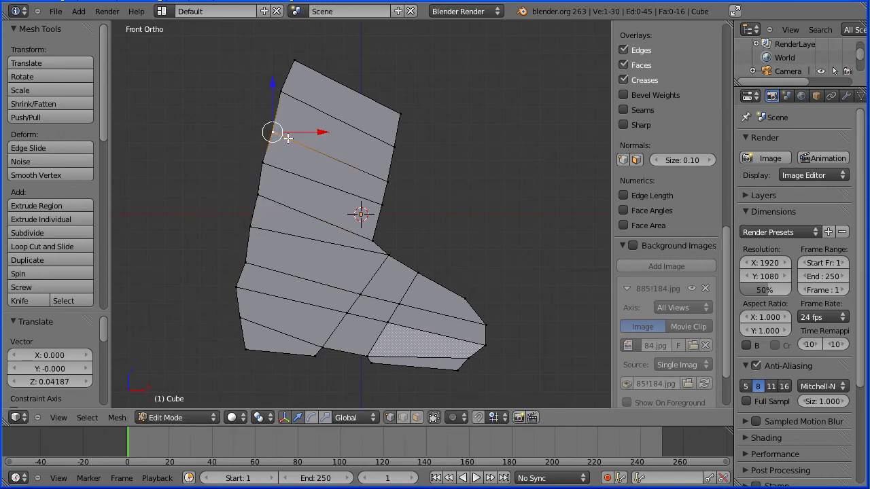
key(g)
click(286, 136)
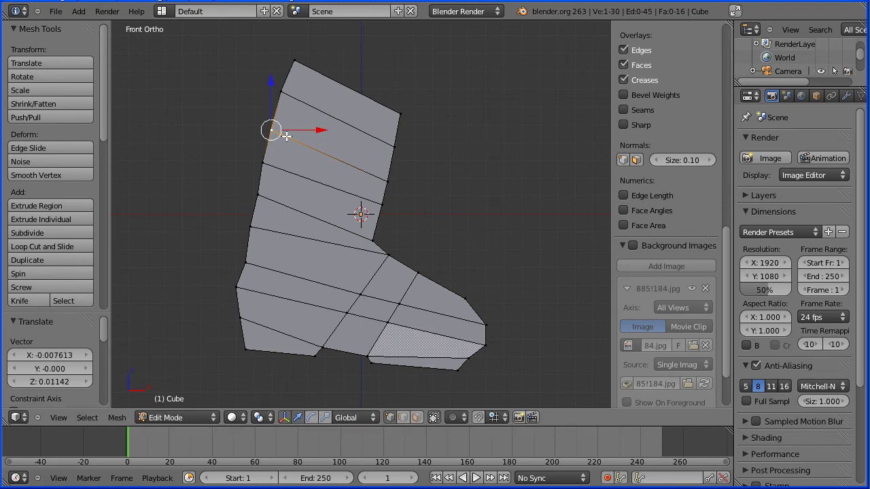
Step: Move the inner ankle corner vertex outward, then select the entire mesh
right_click(374, 239)
key(g)
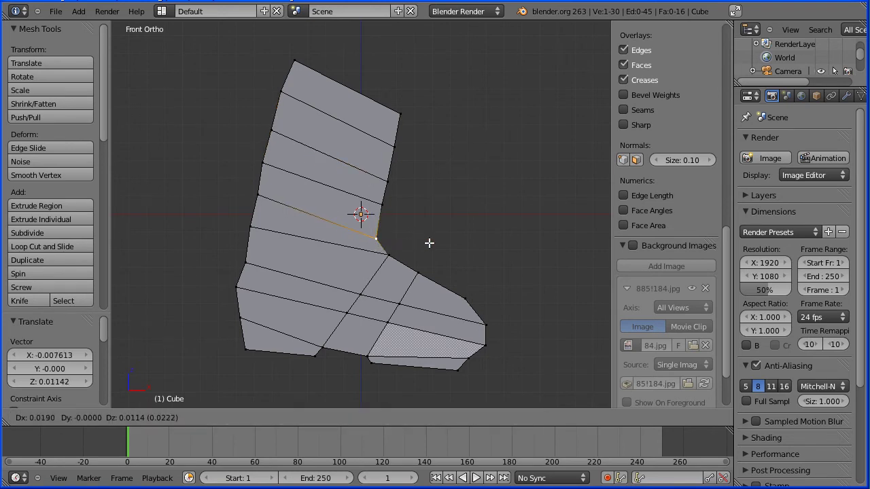
click(428, 243)
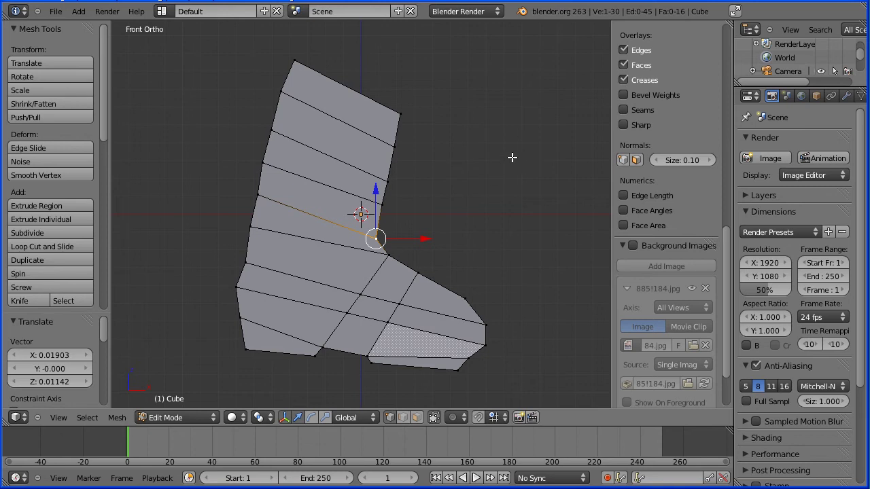
key(a)
key(a)
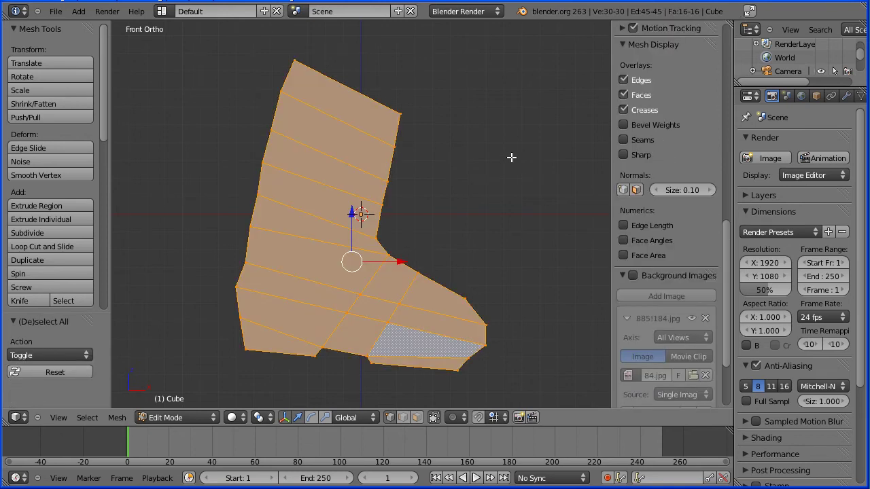
Step: Tilt the whole boot outline by about -5 degrees
key(r)
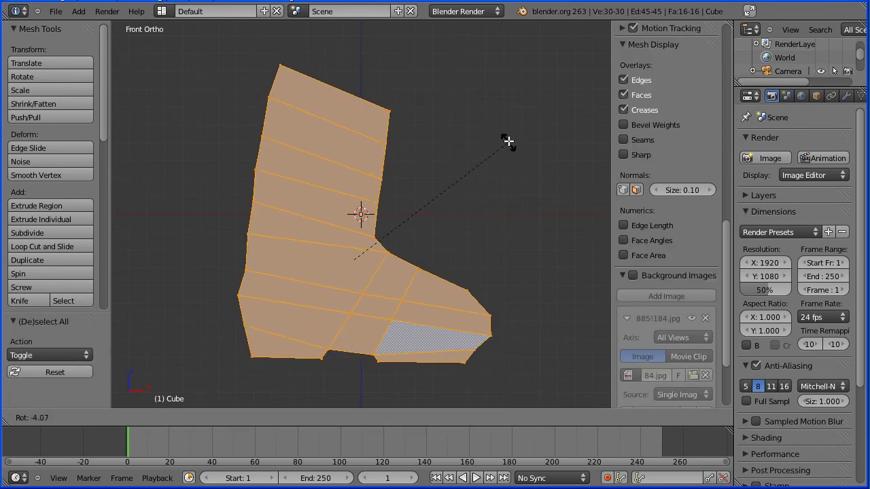
click(509, 139)
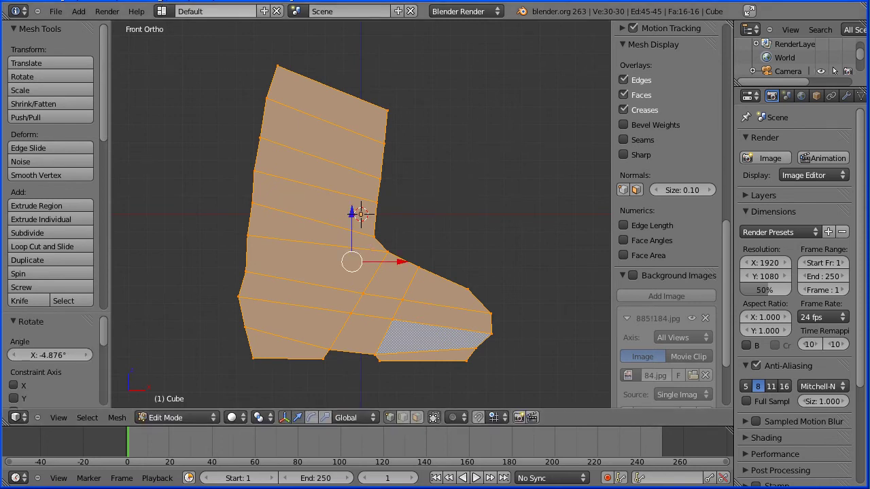
key(Tab)
key(Tab)
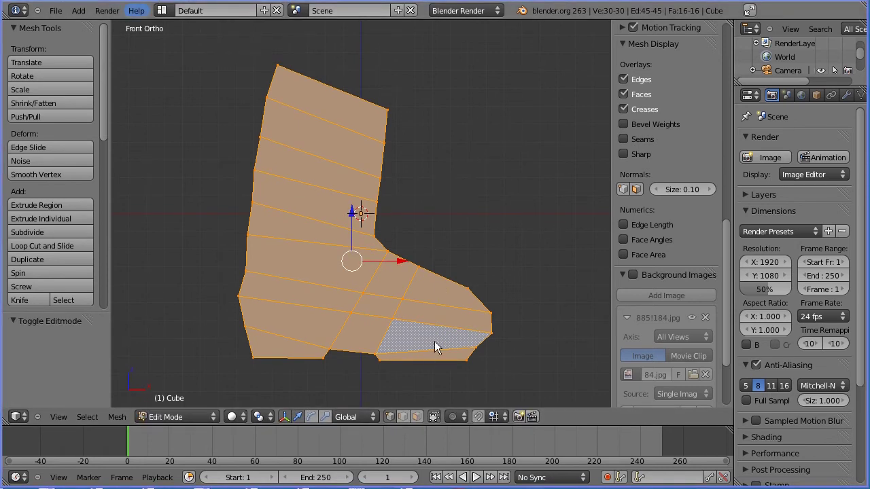
Step: Turn on proportional editing and raise the top-right cuff corner with an enlarged smooth falloff
click(454, 418)
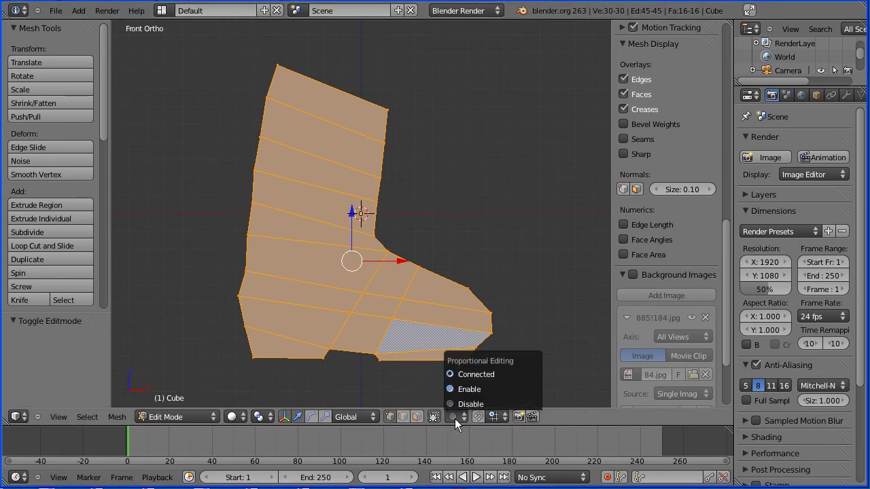
click(514, 389)
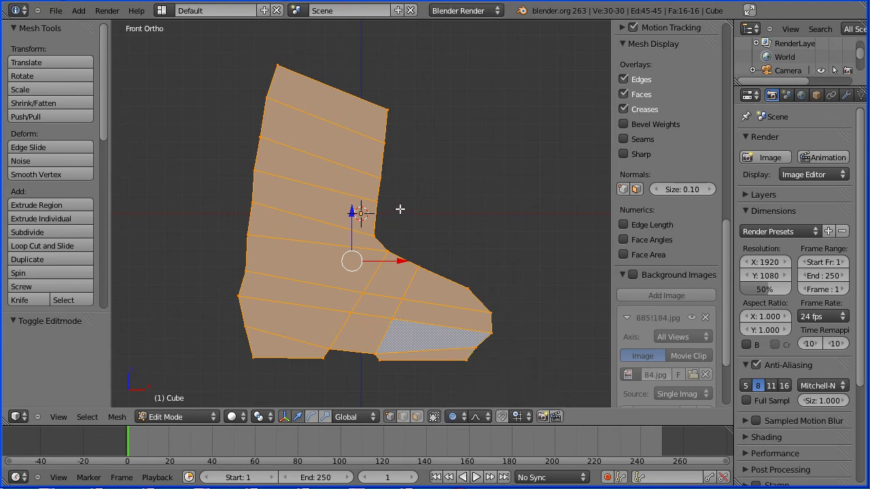
right_click(387, 109)
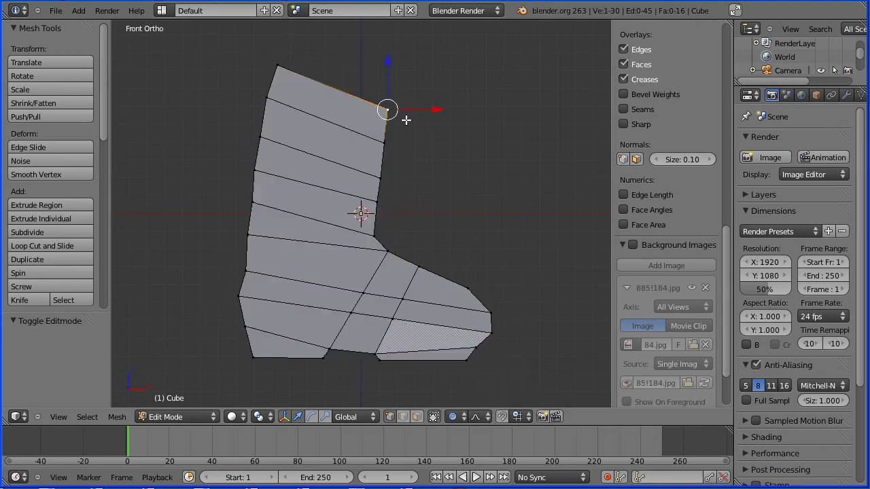
key(g)
scroll(406, 119, up, 2)
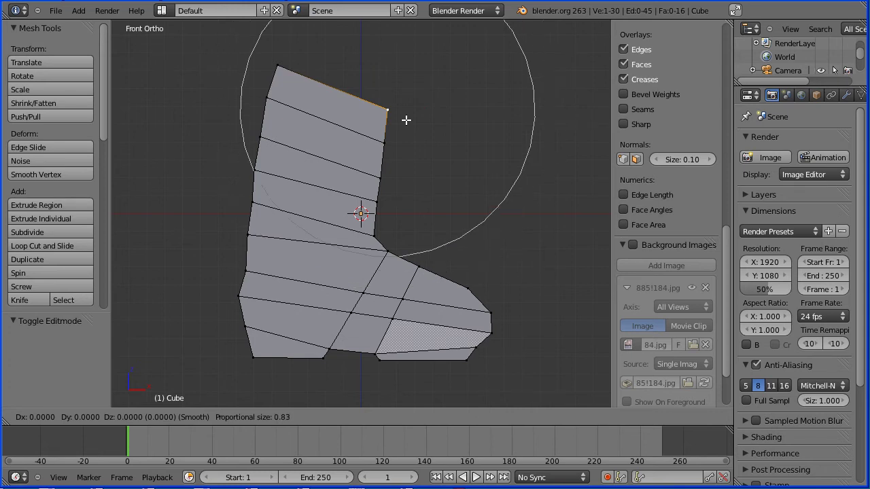
scroll(406, 120, up, 4)
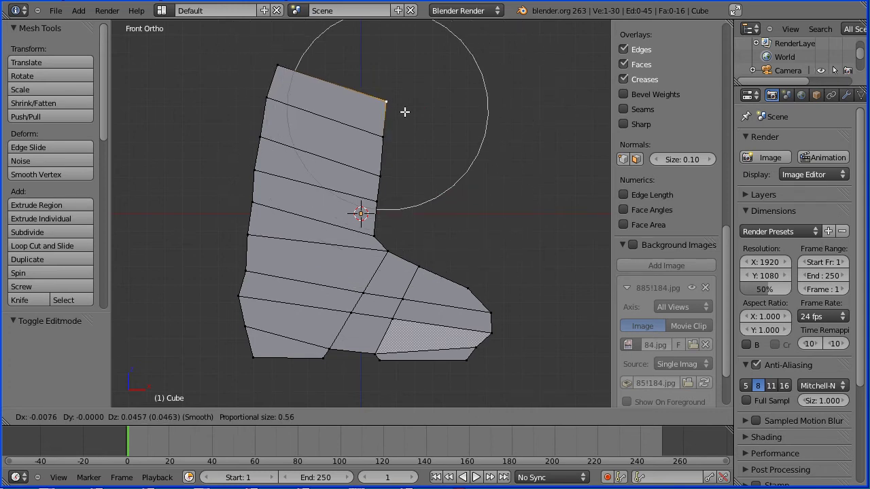
click(405, 105)
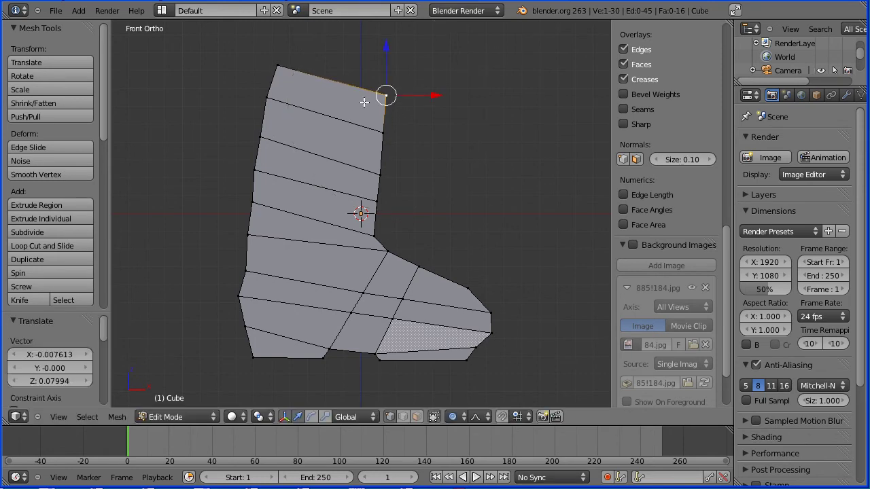
Step: Move the top-left cuff corner to level the boot opening
right_click(279, 63)
key(g)
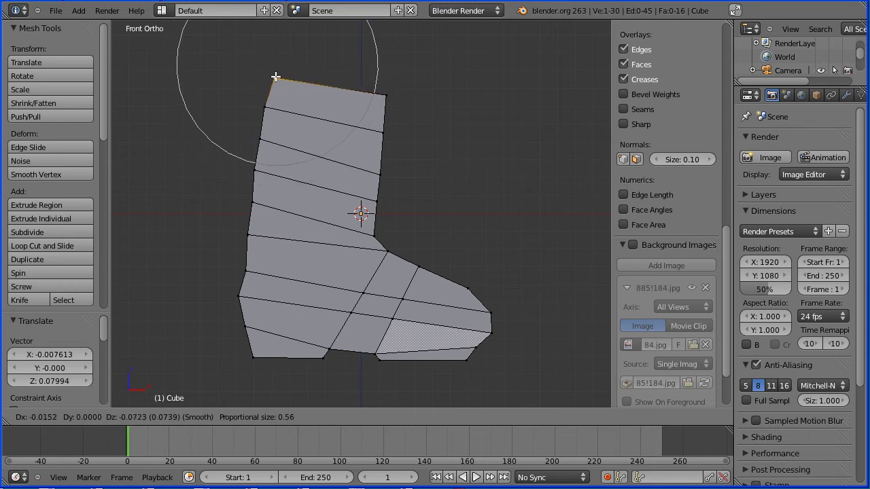
click(275, 77)
key(Tab)
key(Tab)
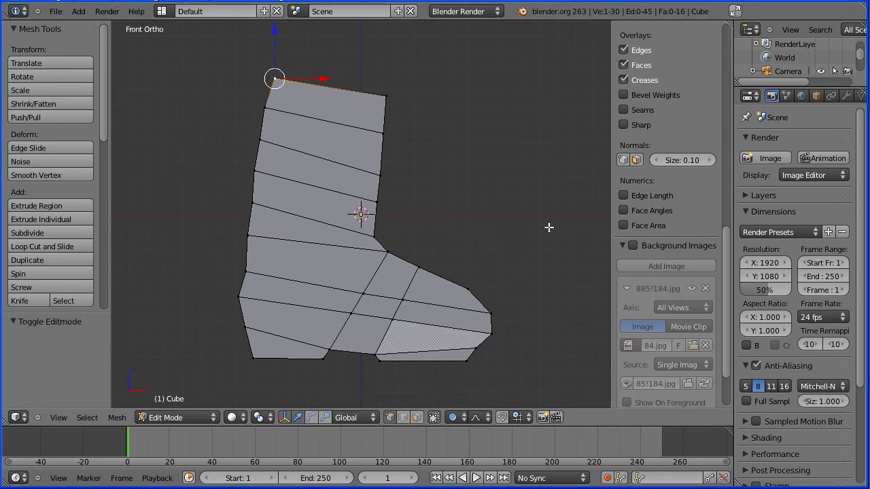
Step: Split the 3D area into two views, with the right-hand view looking from the Right side
drag(612, 224, 726, 231)
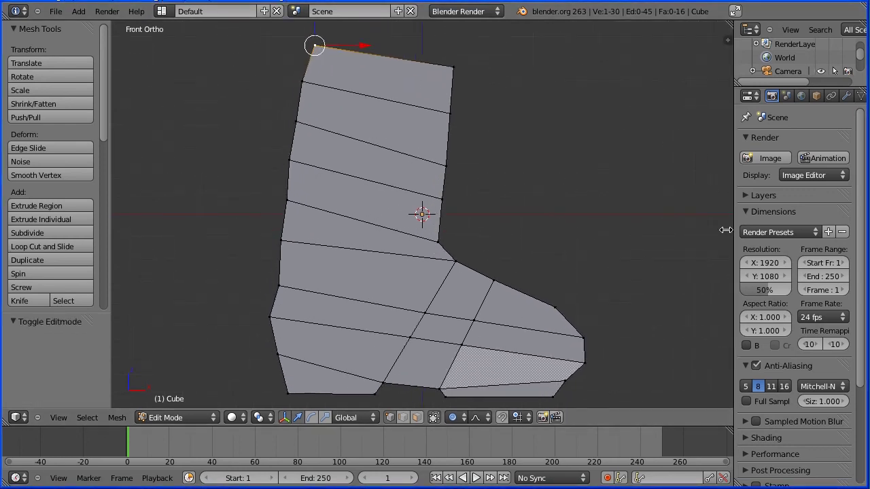
drag(729, 27, 418, 55)
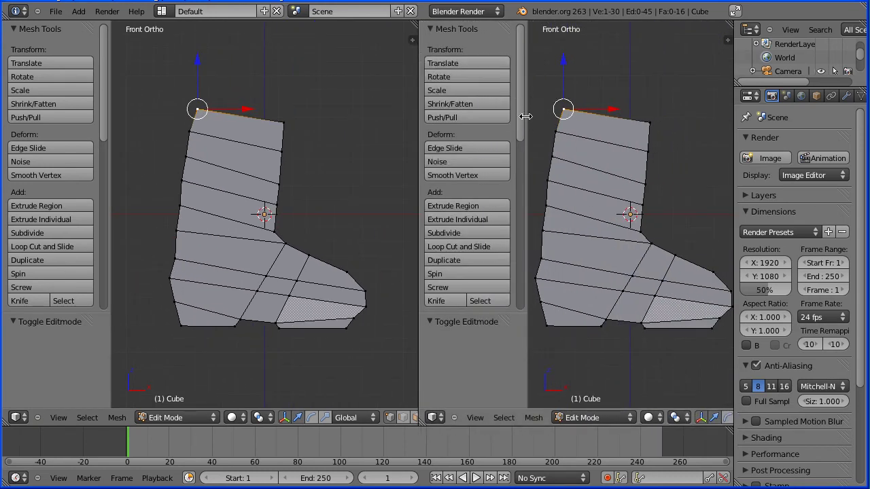
drag(520, 116, 414, 132)
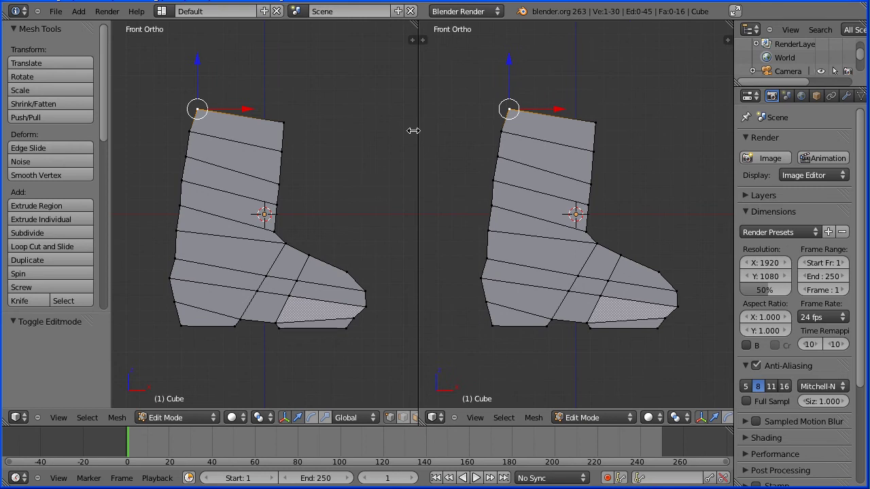
click(475, 417)
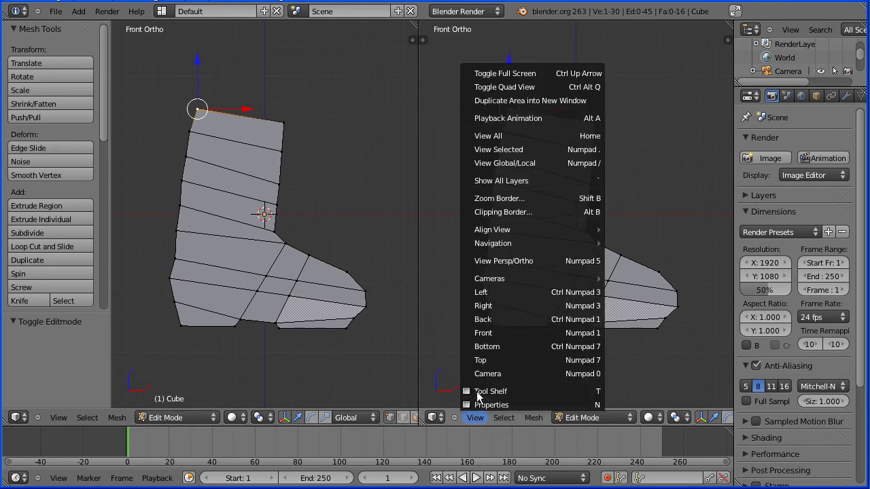
click(590, 308)
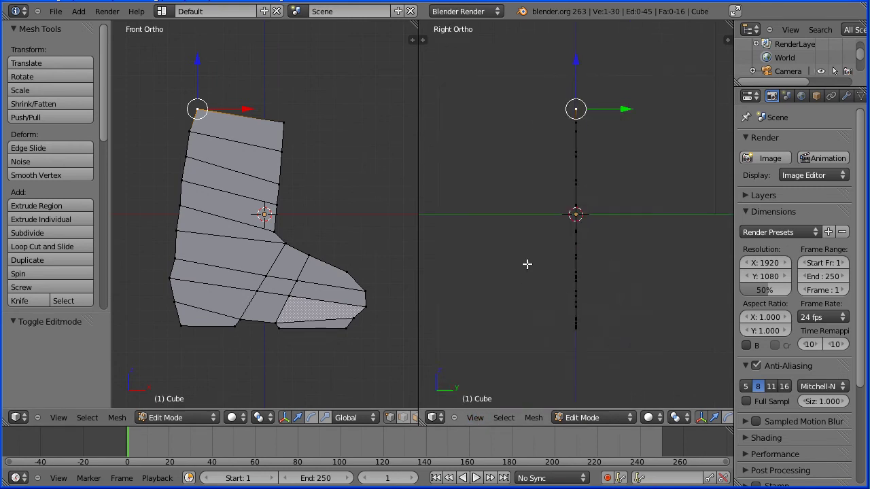
Step: Extrude the whole boot outline 0.6 units into a solid slab, then deselect everything
key(a)
key(a)
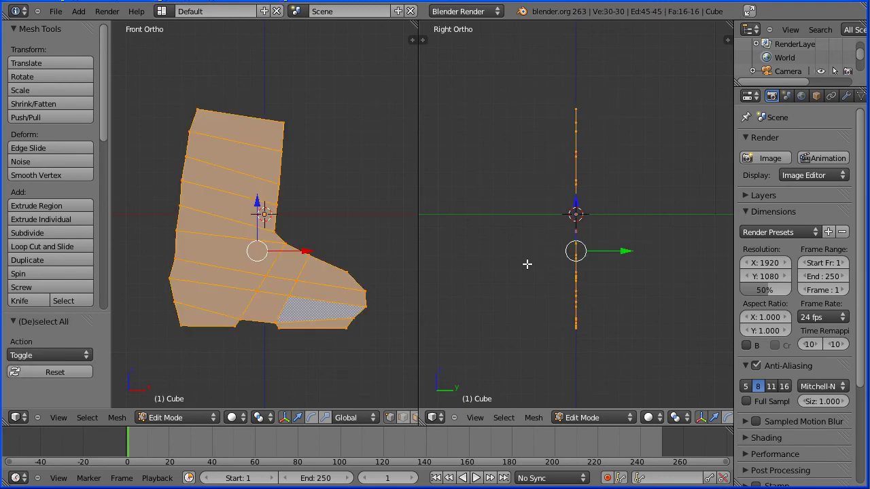
key(e)
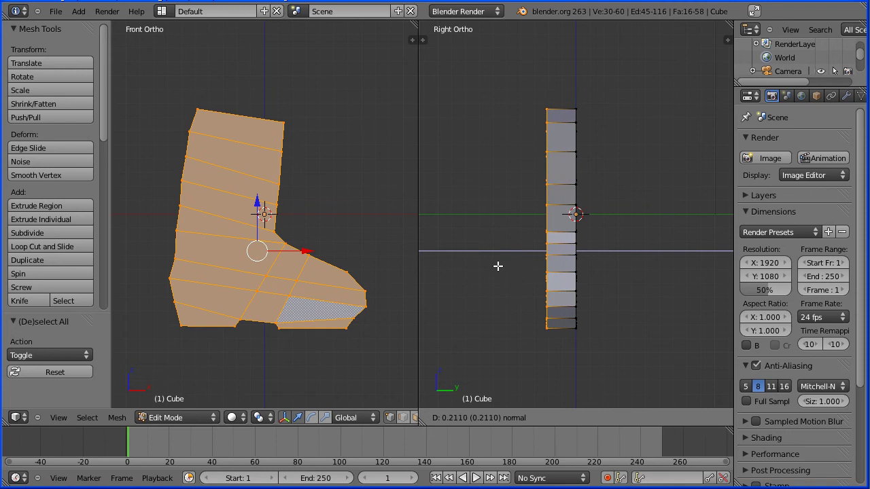
text(0.6)
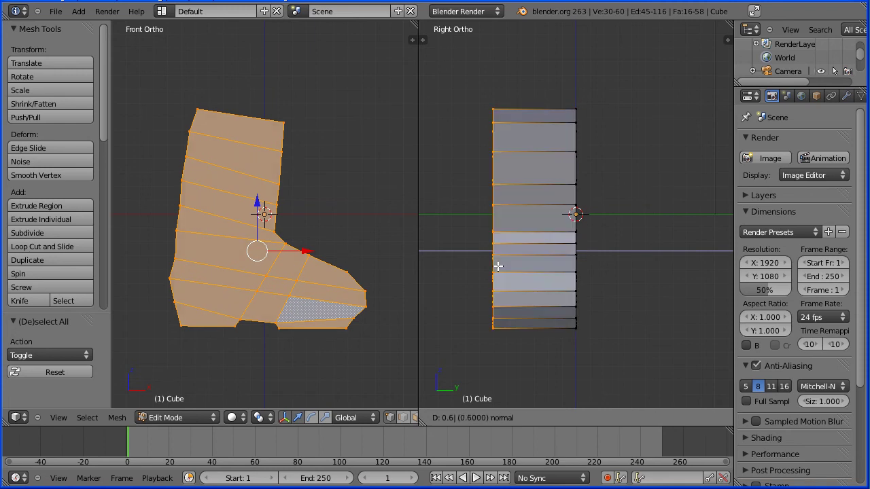
key(Return)
key(Tab)
key(Tab)
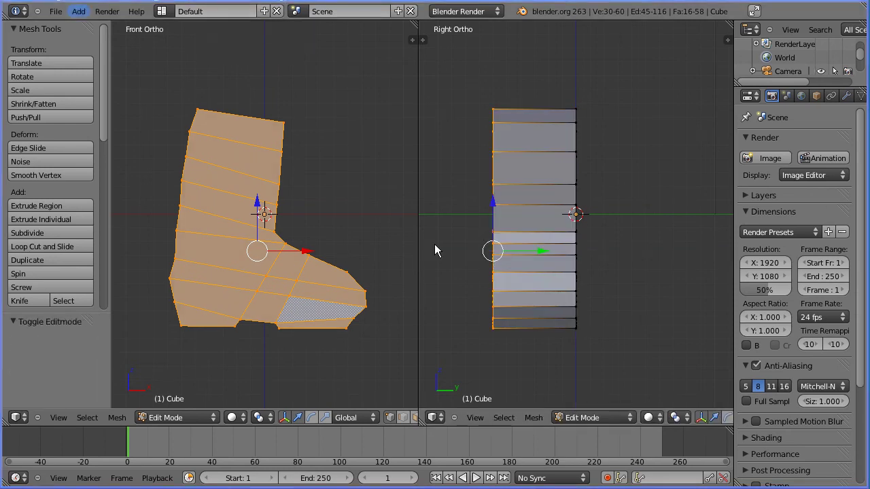
key(a)
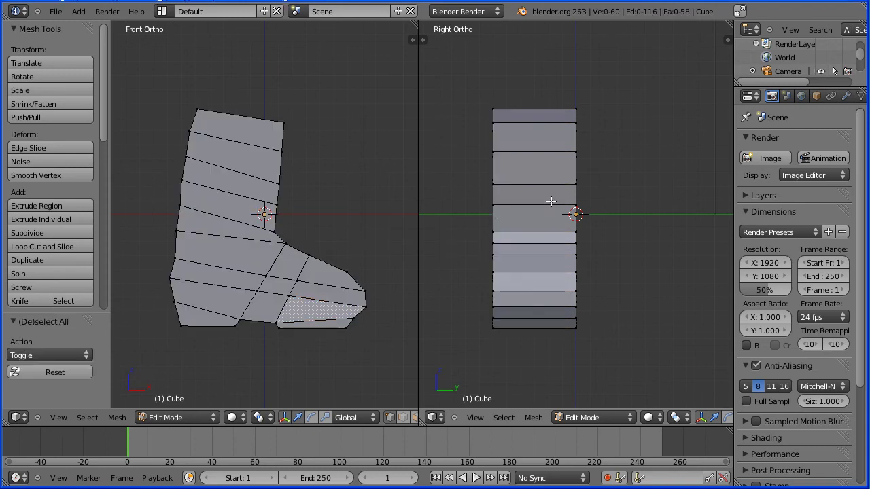
Step: Add a Subdivision Surface modifier to the boot with viewport subdivisions set to 2
click(846, 98)
click(794, 141)
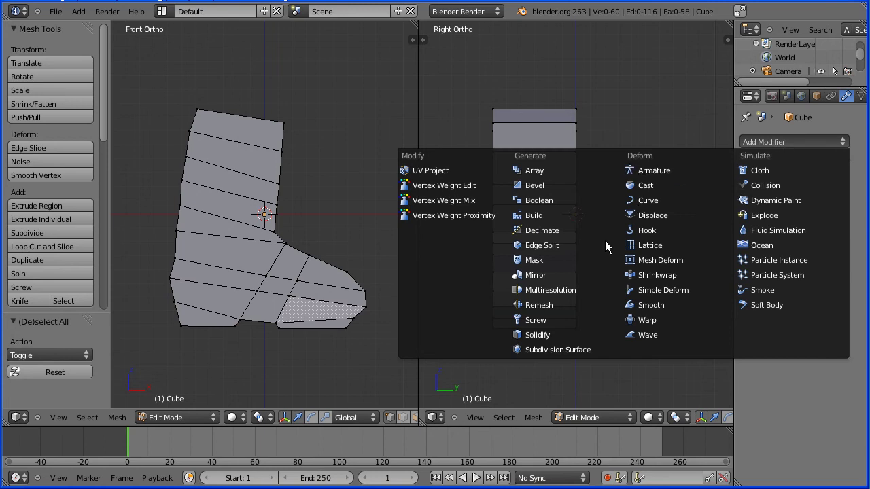
click(598, 348)
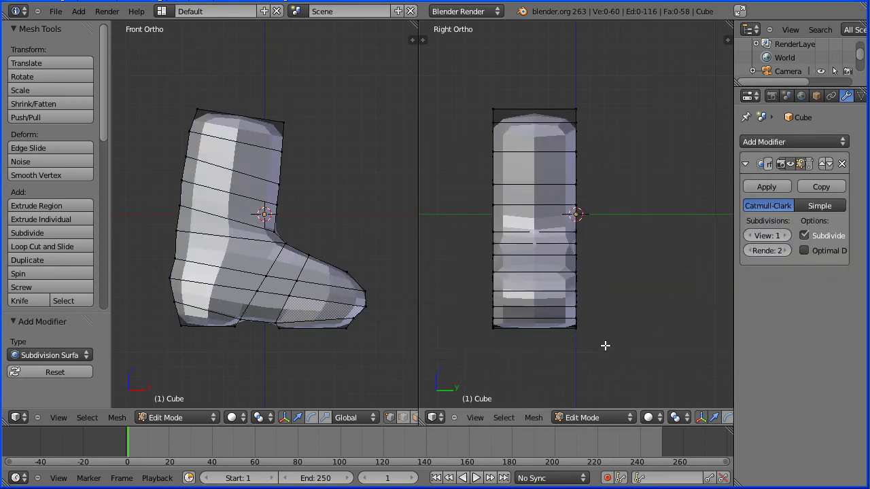
click(787, 236)
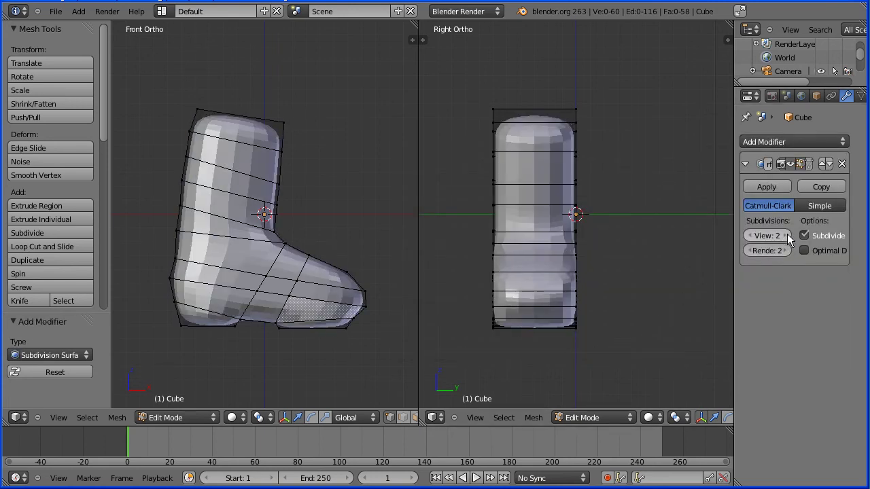
key(Tab)
key(Tab)
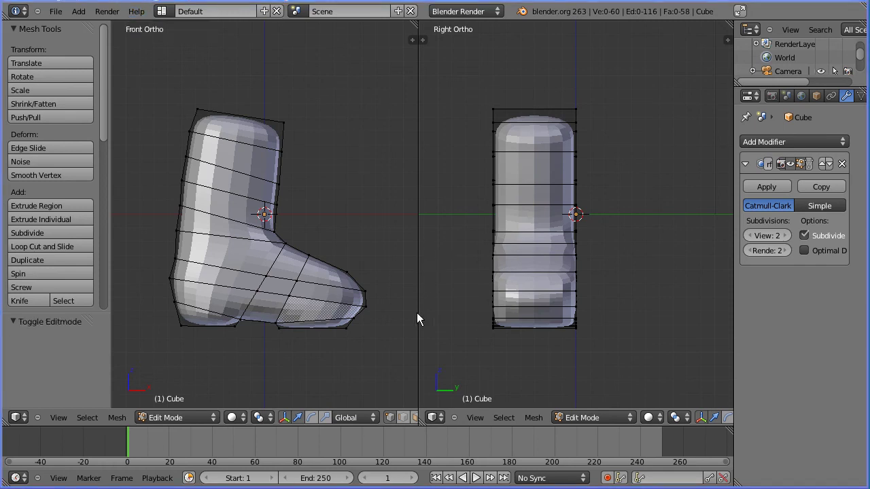
Step: Scale the toe edge to about 0.628 with a widened proportional falloff to taper the tip
click(402, 417)
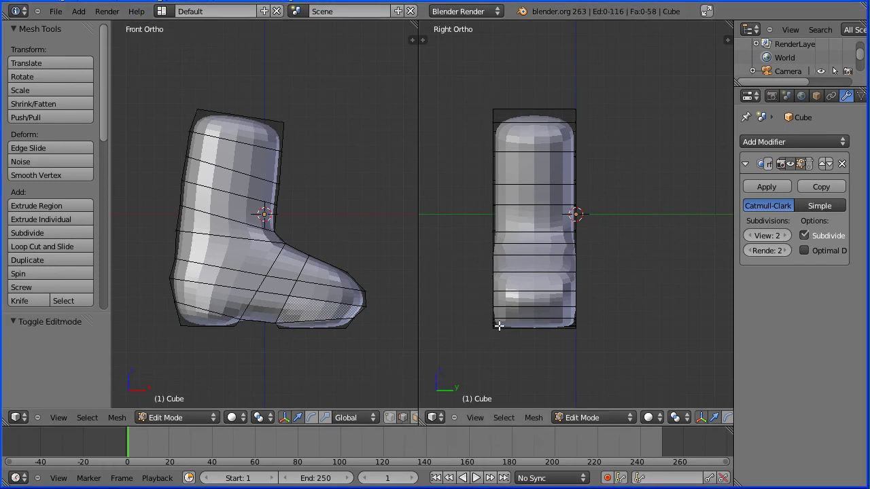
right_click(534, 312)
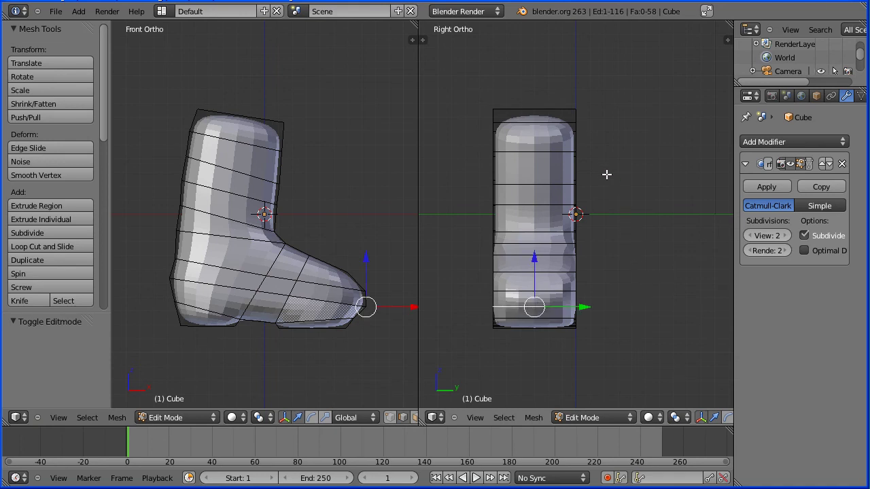
middle_drag(597, 175, 598, 241)
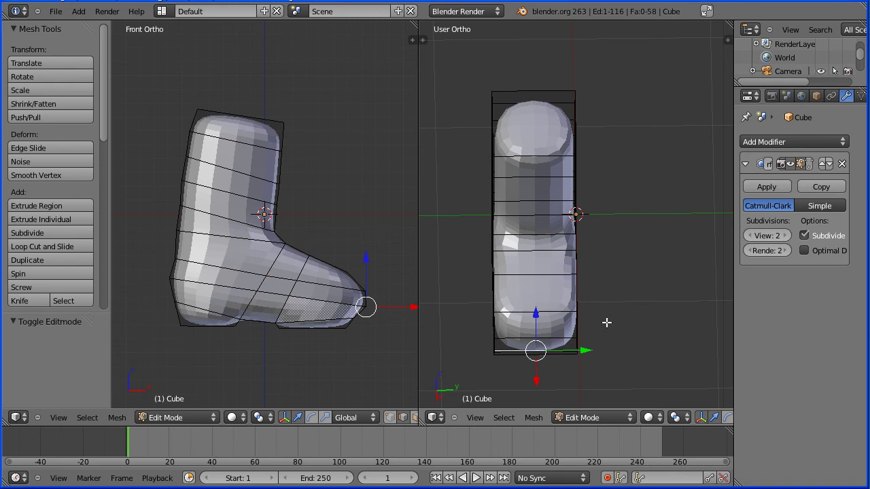
key(s)
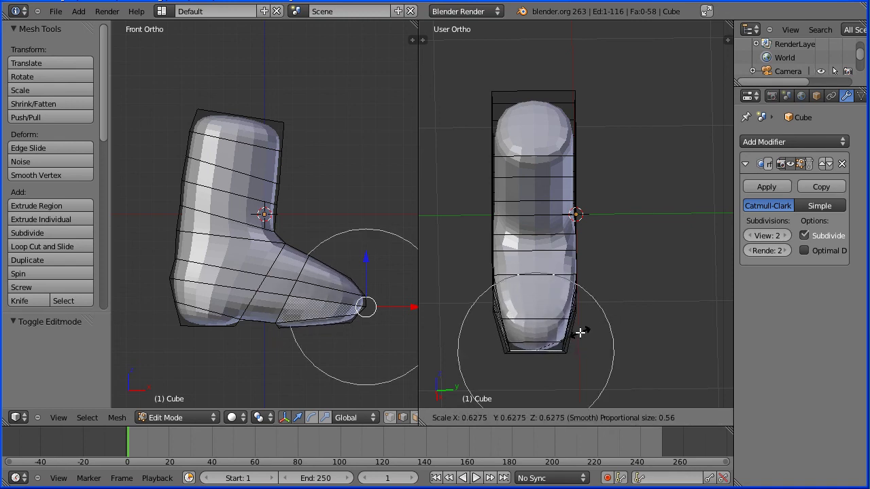
scroll(579, 332, down, 1)
click(580, 333)
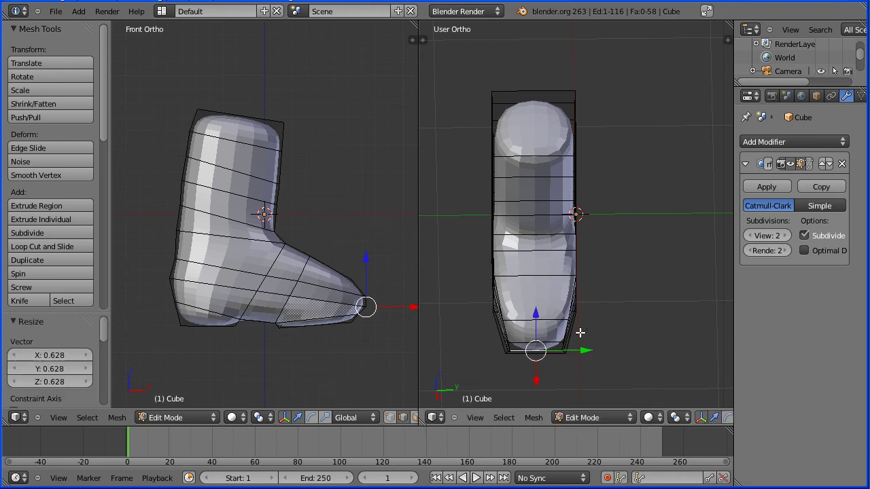
key(Tab)
key(Tab)
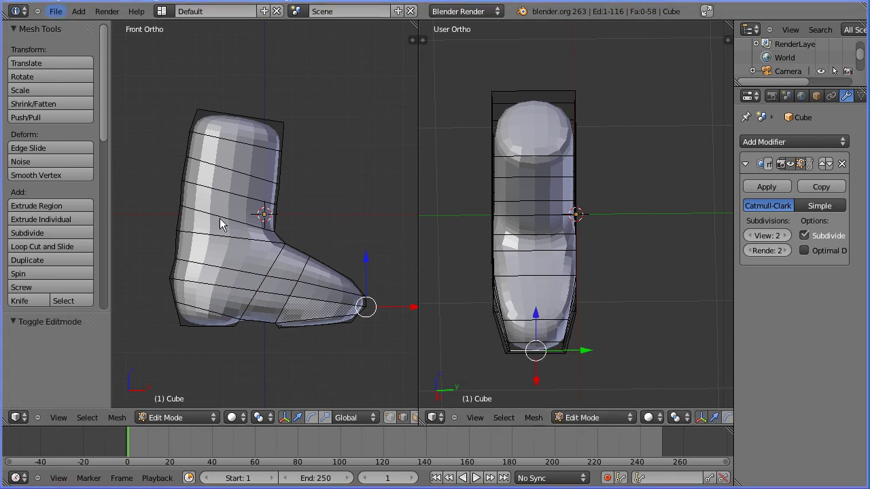
click(72, 248)
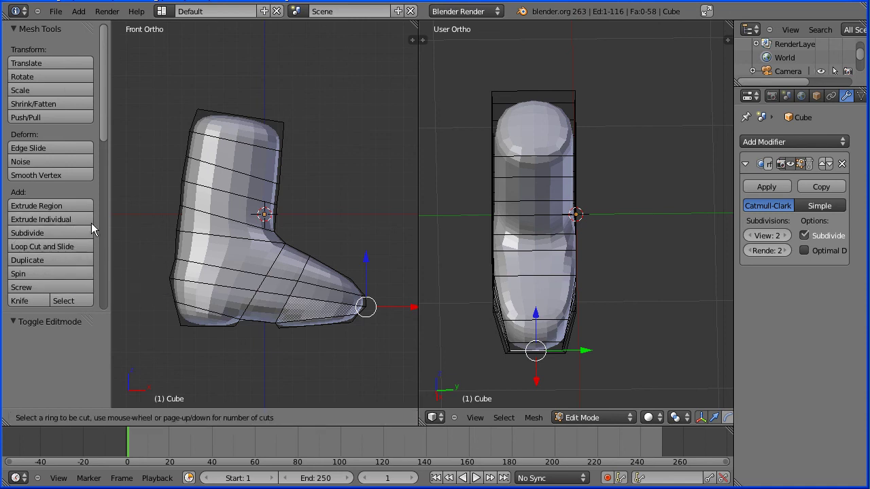
Step: Insert an edge loop just below the boot's top rim
click(183, 117)
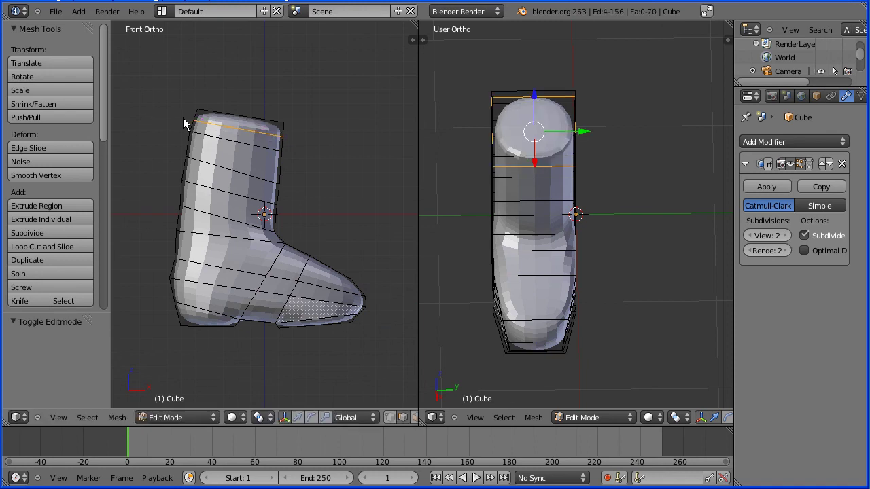
click(182, 113)
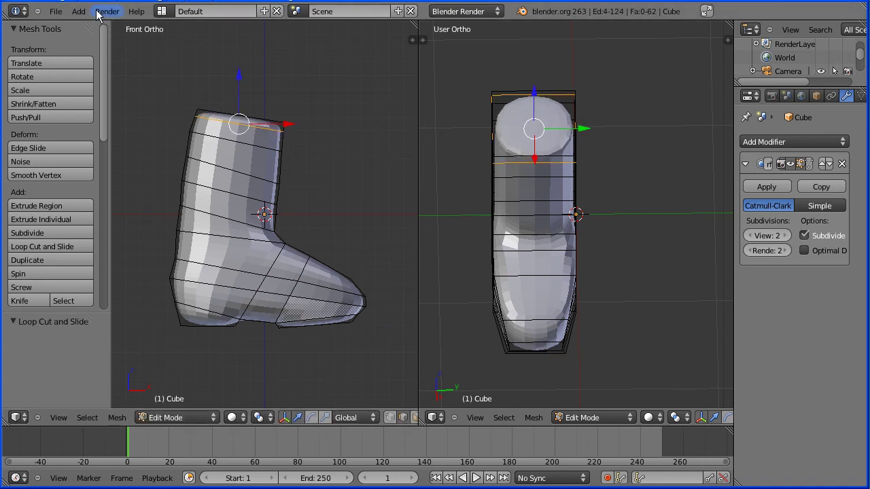
key(Tab)
key(Tab)
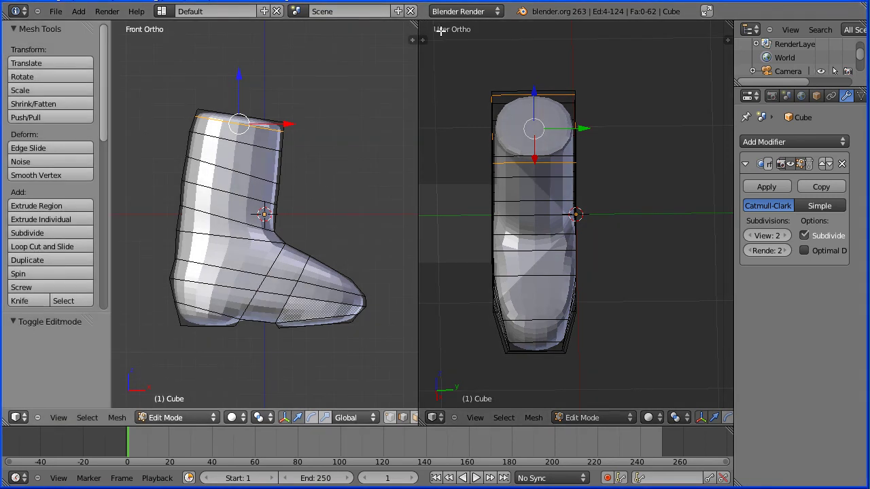
Step: Merge the two 3D views into one perspective view and orbit to see the boot from above
drag(441, 30, 449, 31)
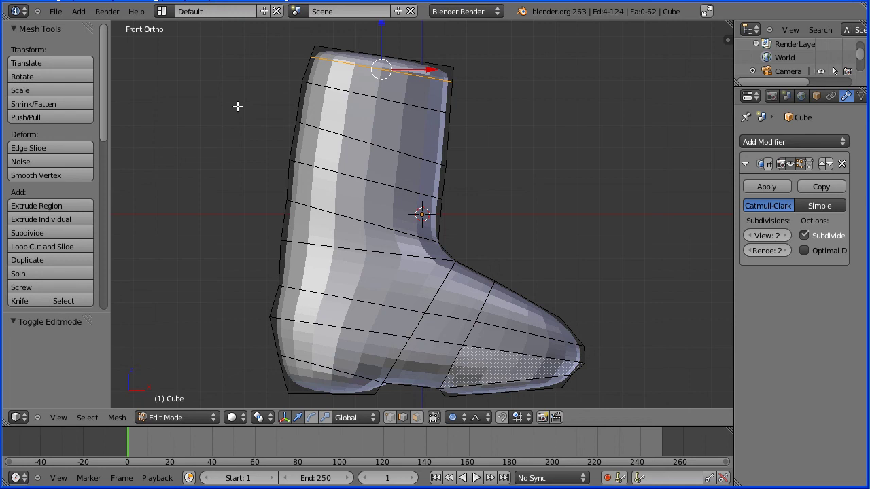
click(59, 418)
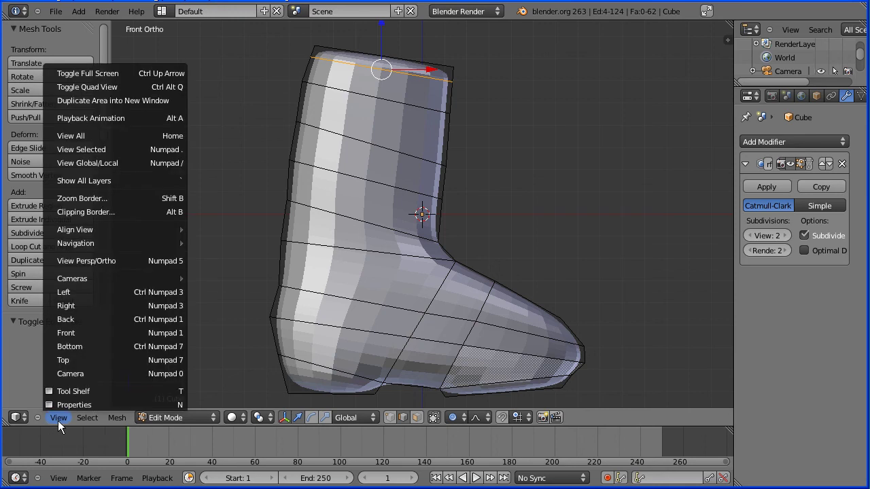
click(109, 260)
scroll(401, 231, down, 5)
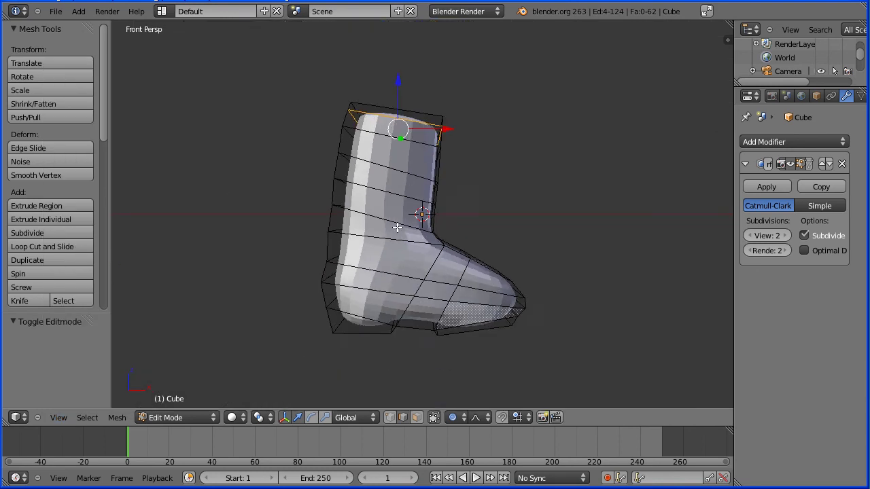
middle_drag(568, 216, 546, 229)
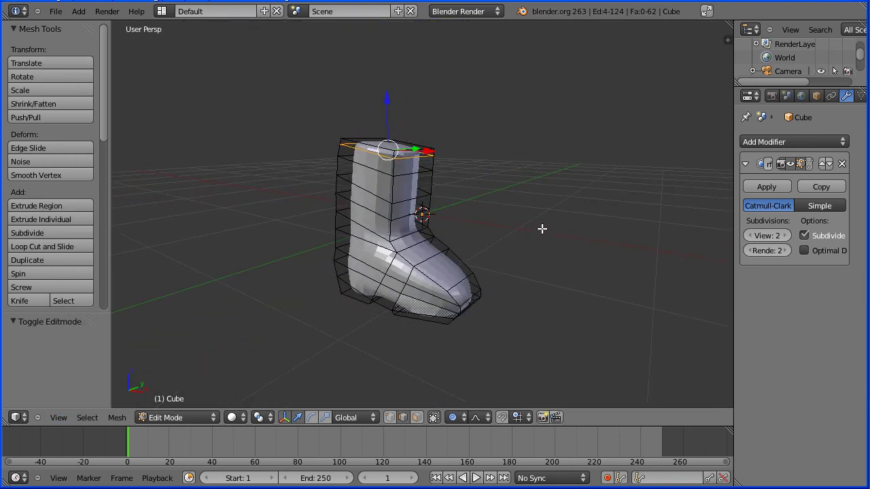